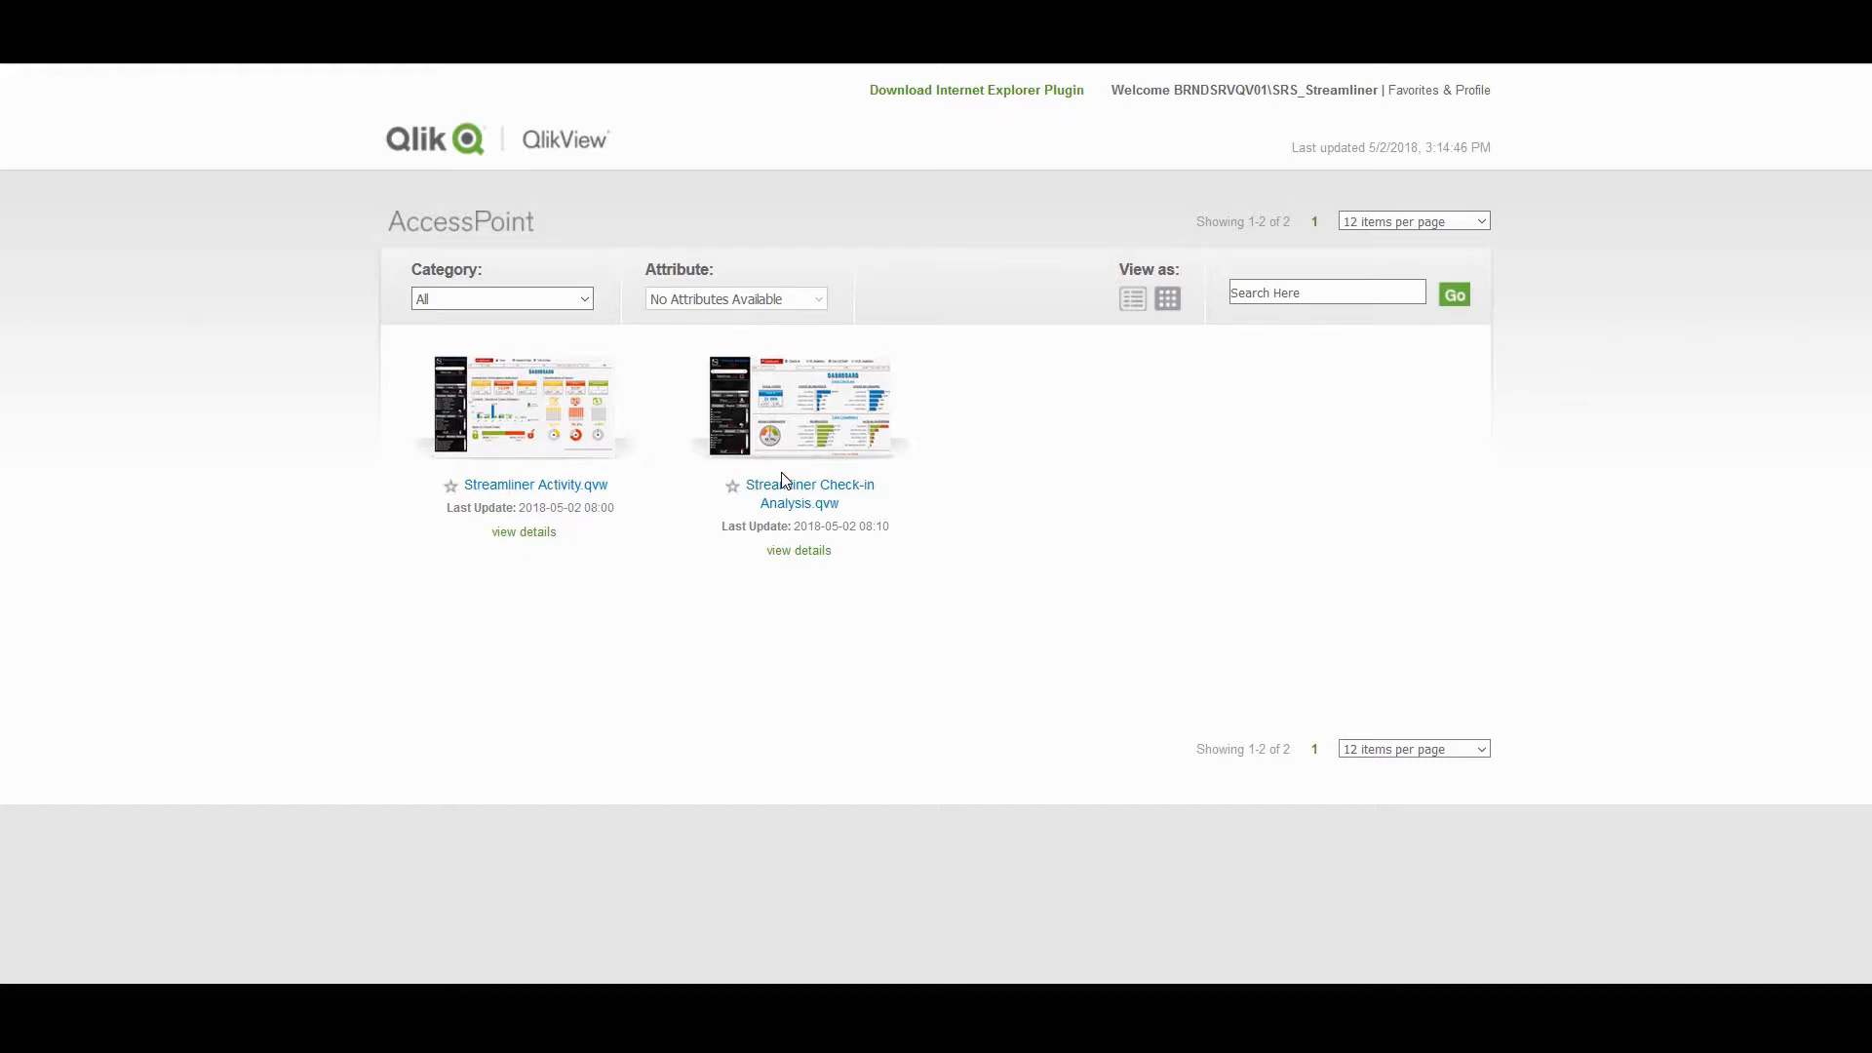
Step: Drag across the AccessPoint document grid showing Streamliner Activity.qvw and Streamliner Check-in Analysis.qvw
{"action": "left_click_drag", "start_coordinate": [412, 348], "coordinate": [681, 676]}
Step: Clear the stray text selection and open the Streamliner Activity.qvw document
{"action": "left_click", "coordinate": [682, 677]}
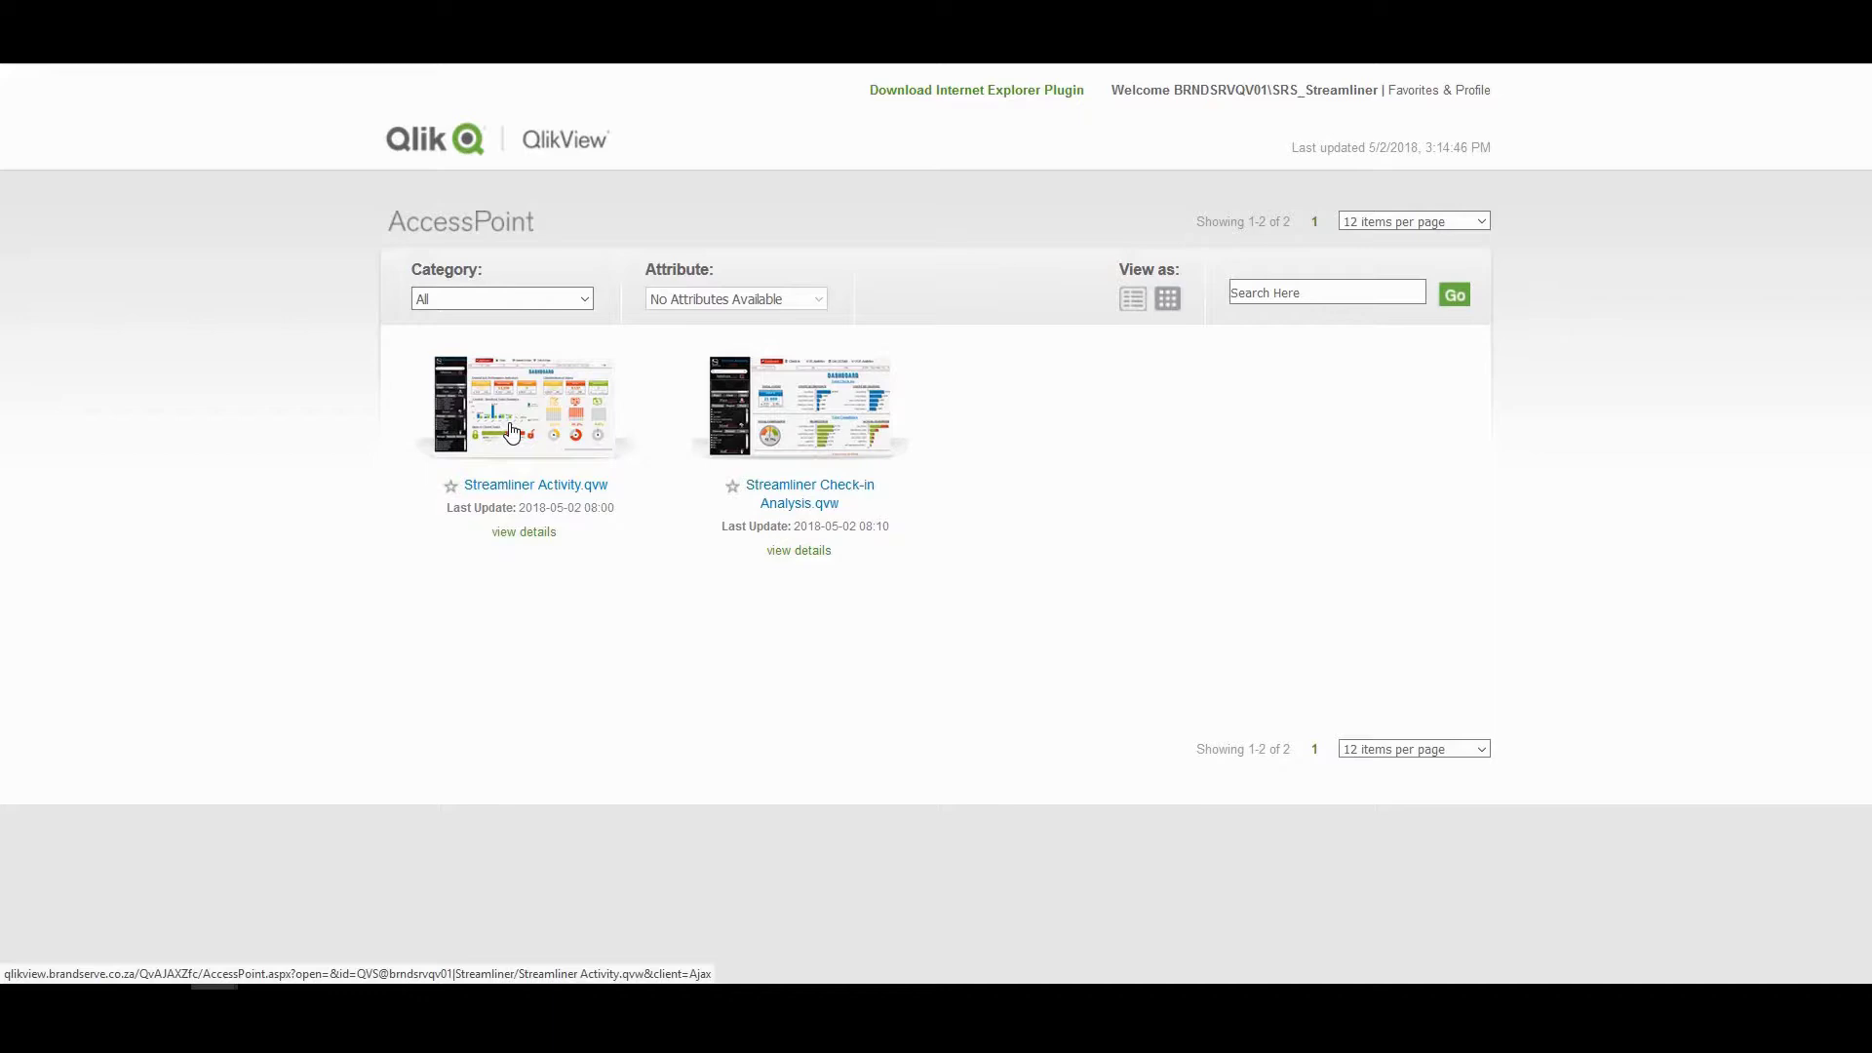
{"action": "left_click", "coordinate": [511, 430]}
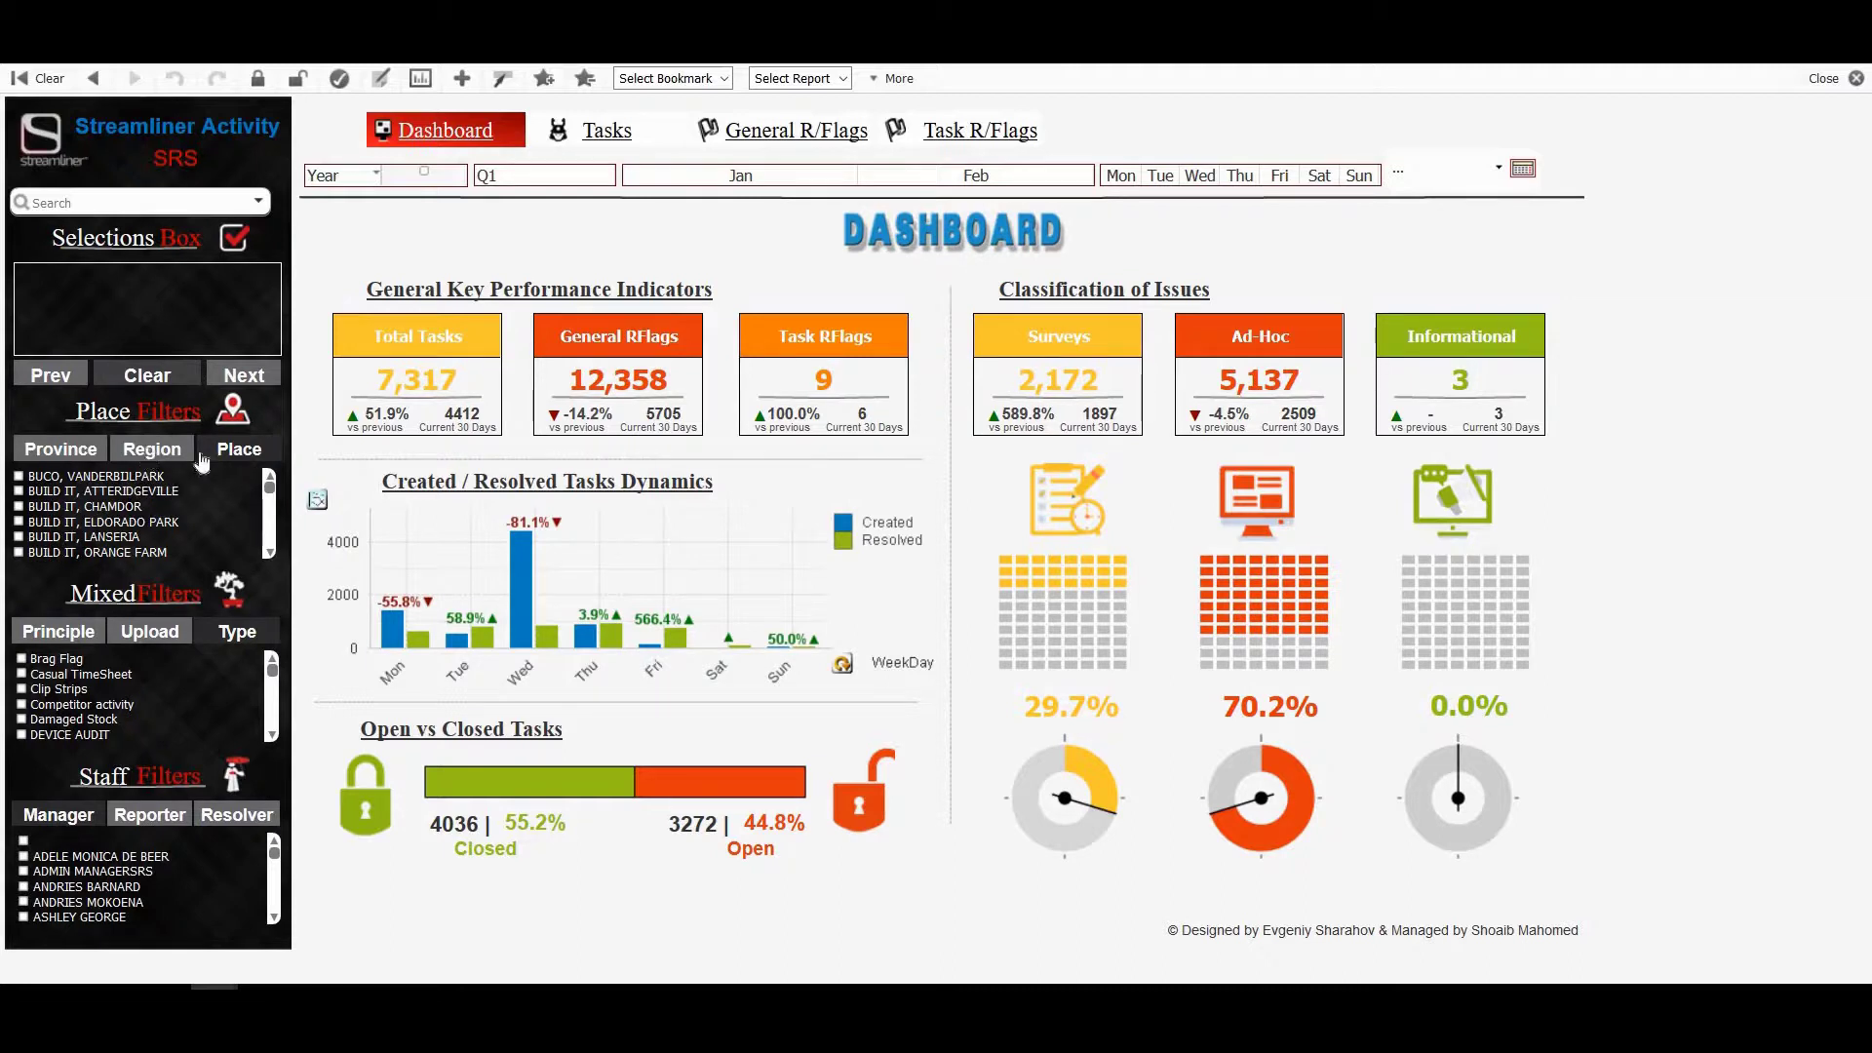
Step: Filter the dashboard by Province to GAUTENG, giving 2,239 total tasks and 99.7% closed
{"action": "left_click", "coordinate": [60, 449]}
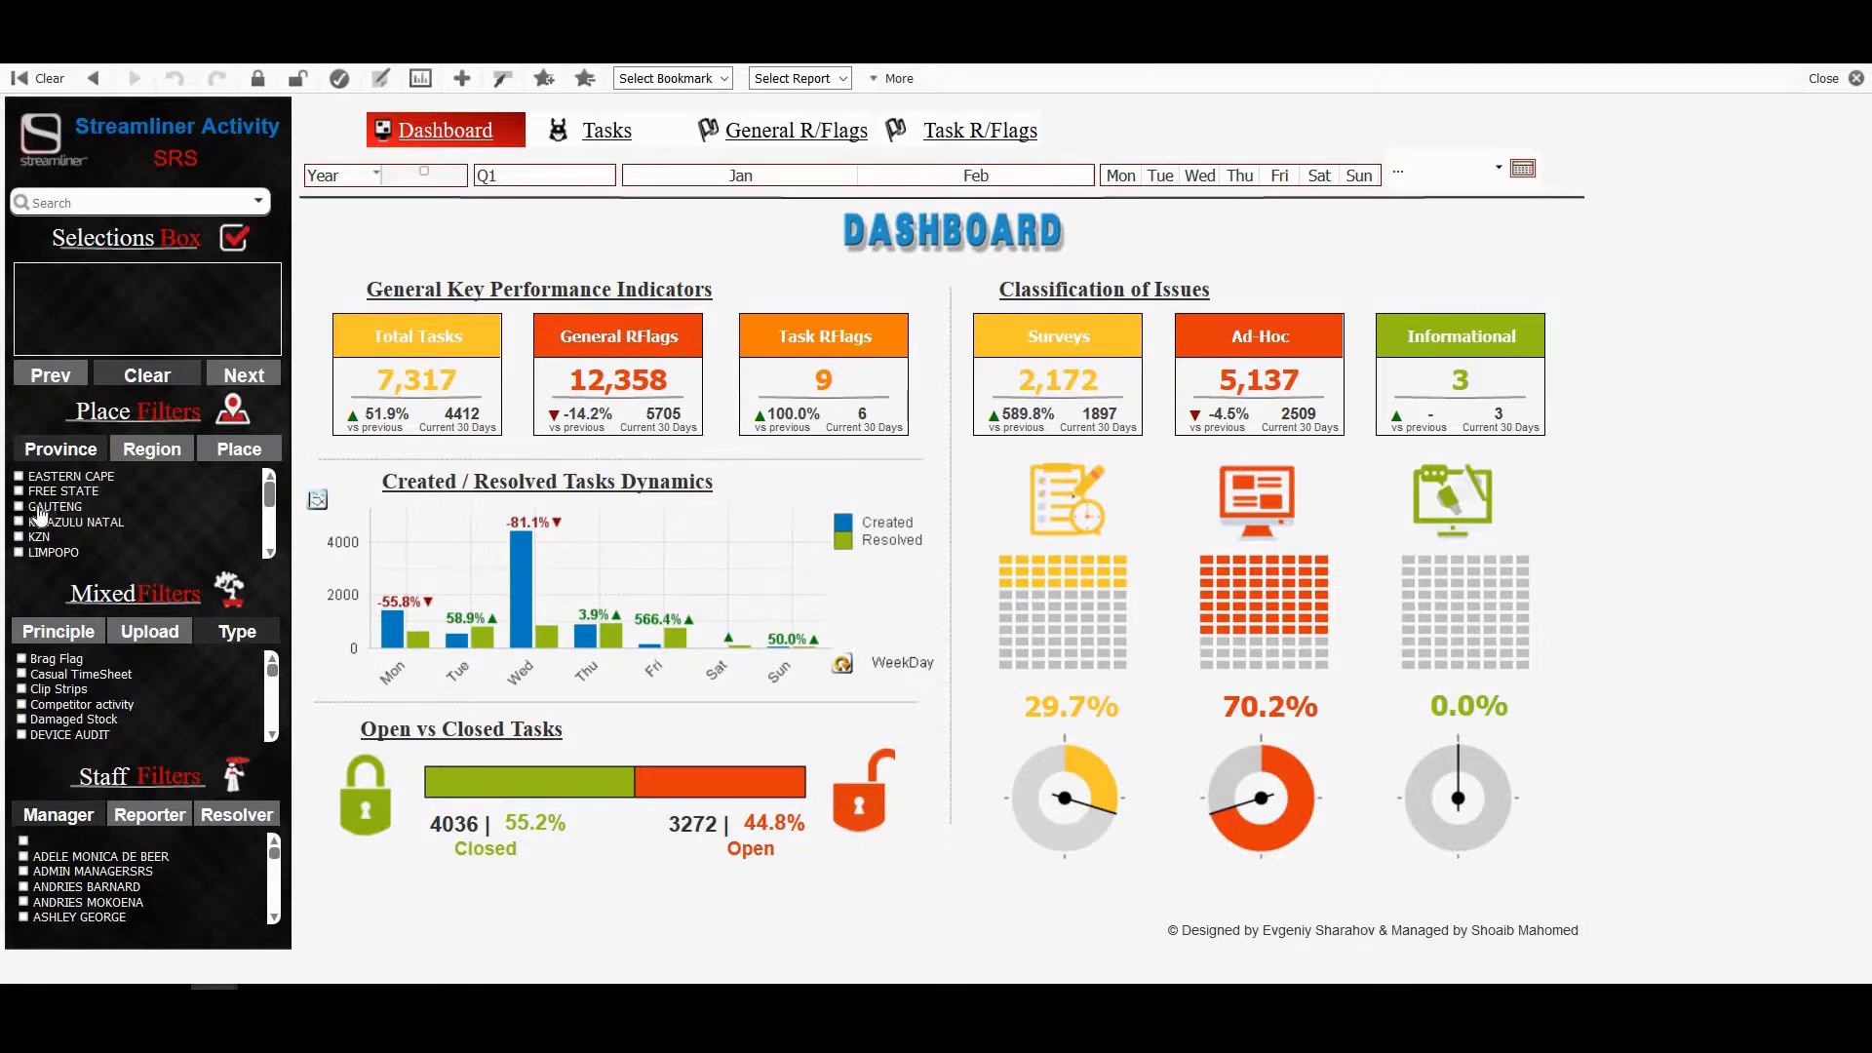
{"action": "left_click", "coordinate": [36, 511]}
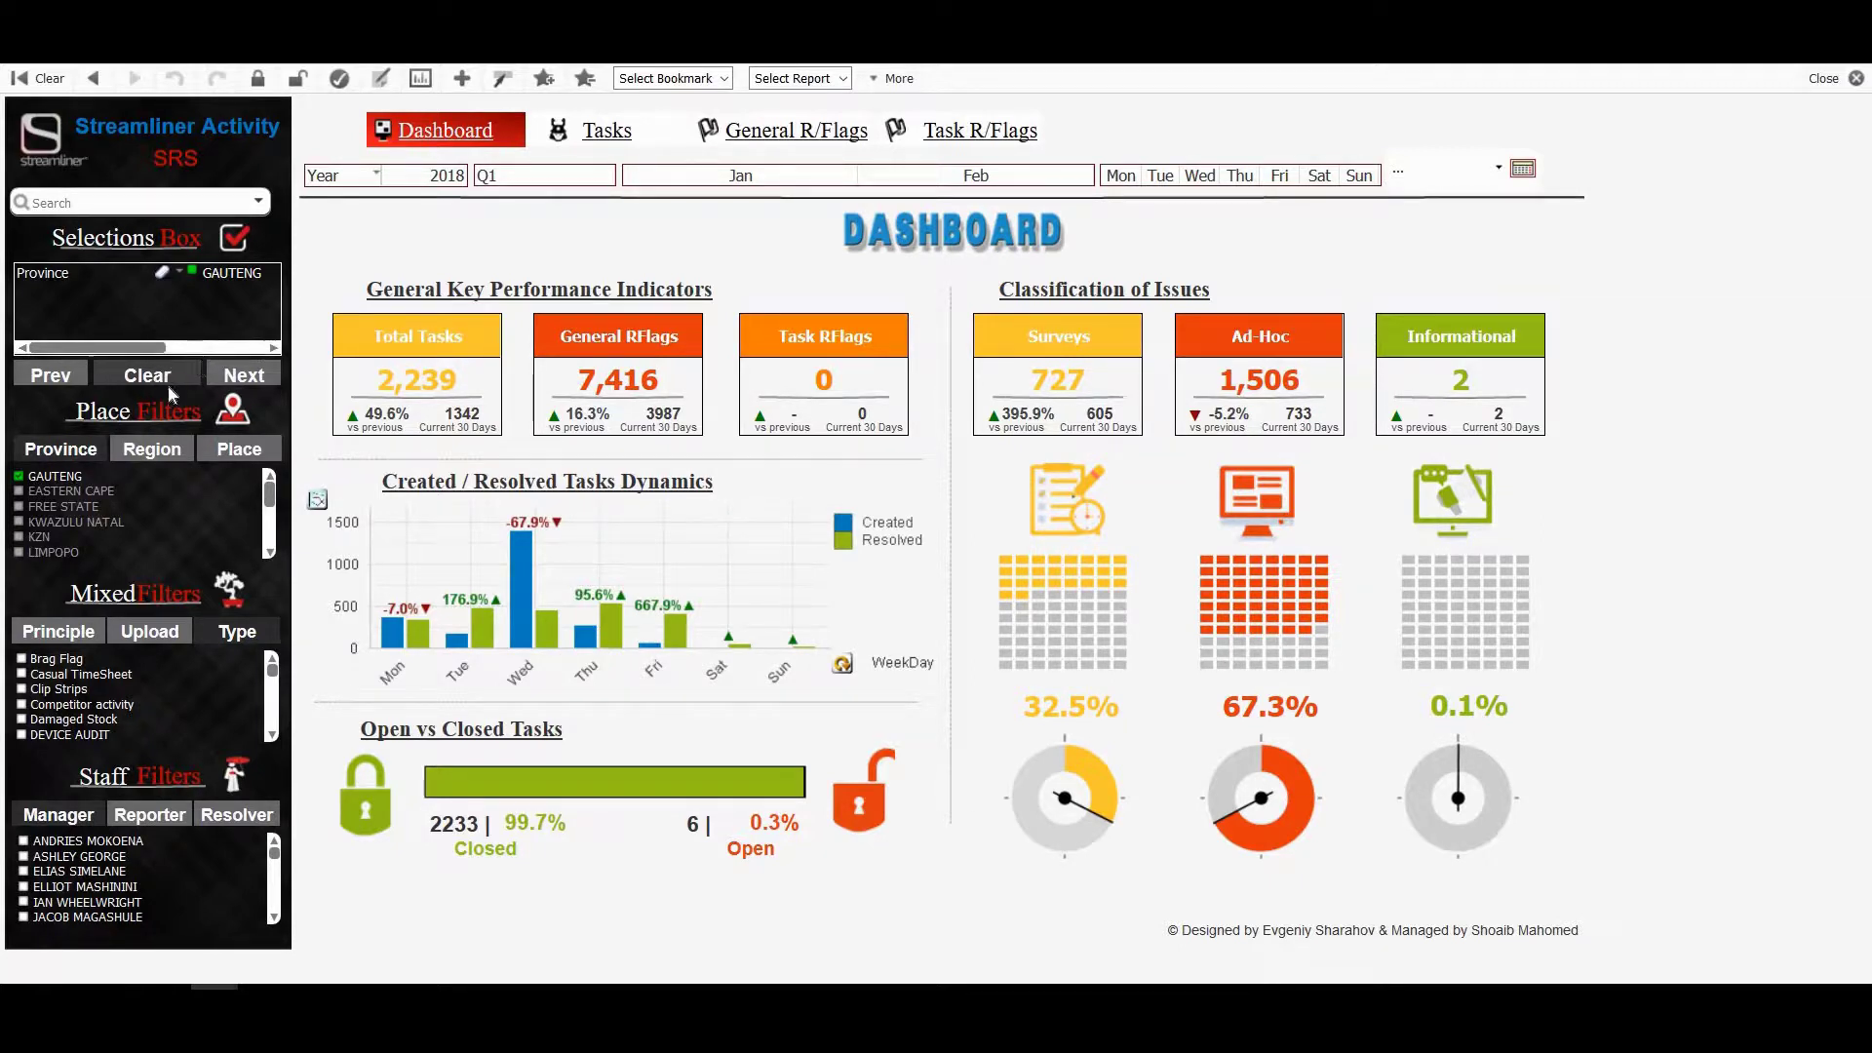
Step: Clear the GAUTENG selection and check the value on the Surveys gauge
{"action": "left_click", "coordinate": [161, 380]}
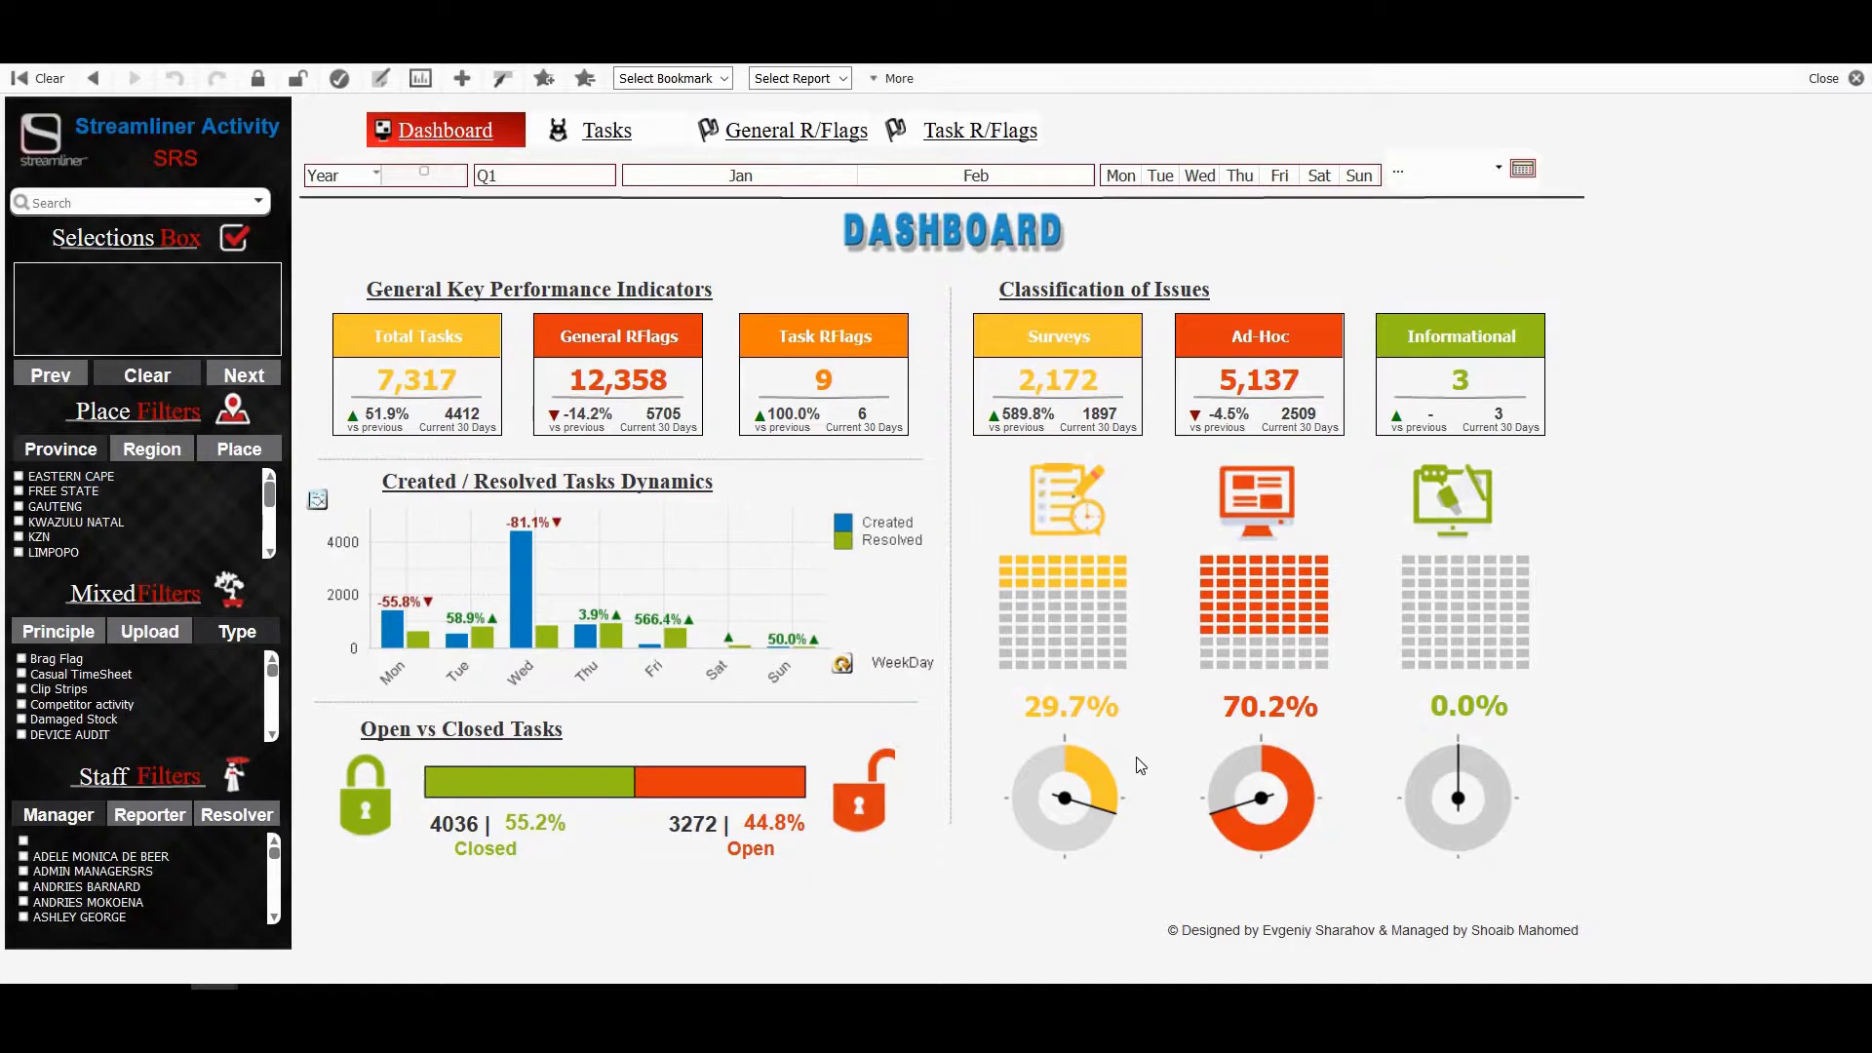
{"action": "mouse_move", "coordinate": [1108, 751]}
Step: Select Jan in the month bar: 6,621 tasks, 2,133 Surveys and 4,485 Ad-Hoc
{"action": "left_click", "coordinate": [770, 175]}
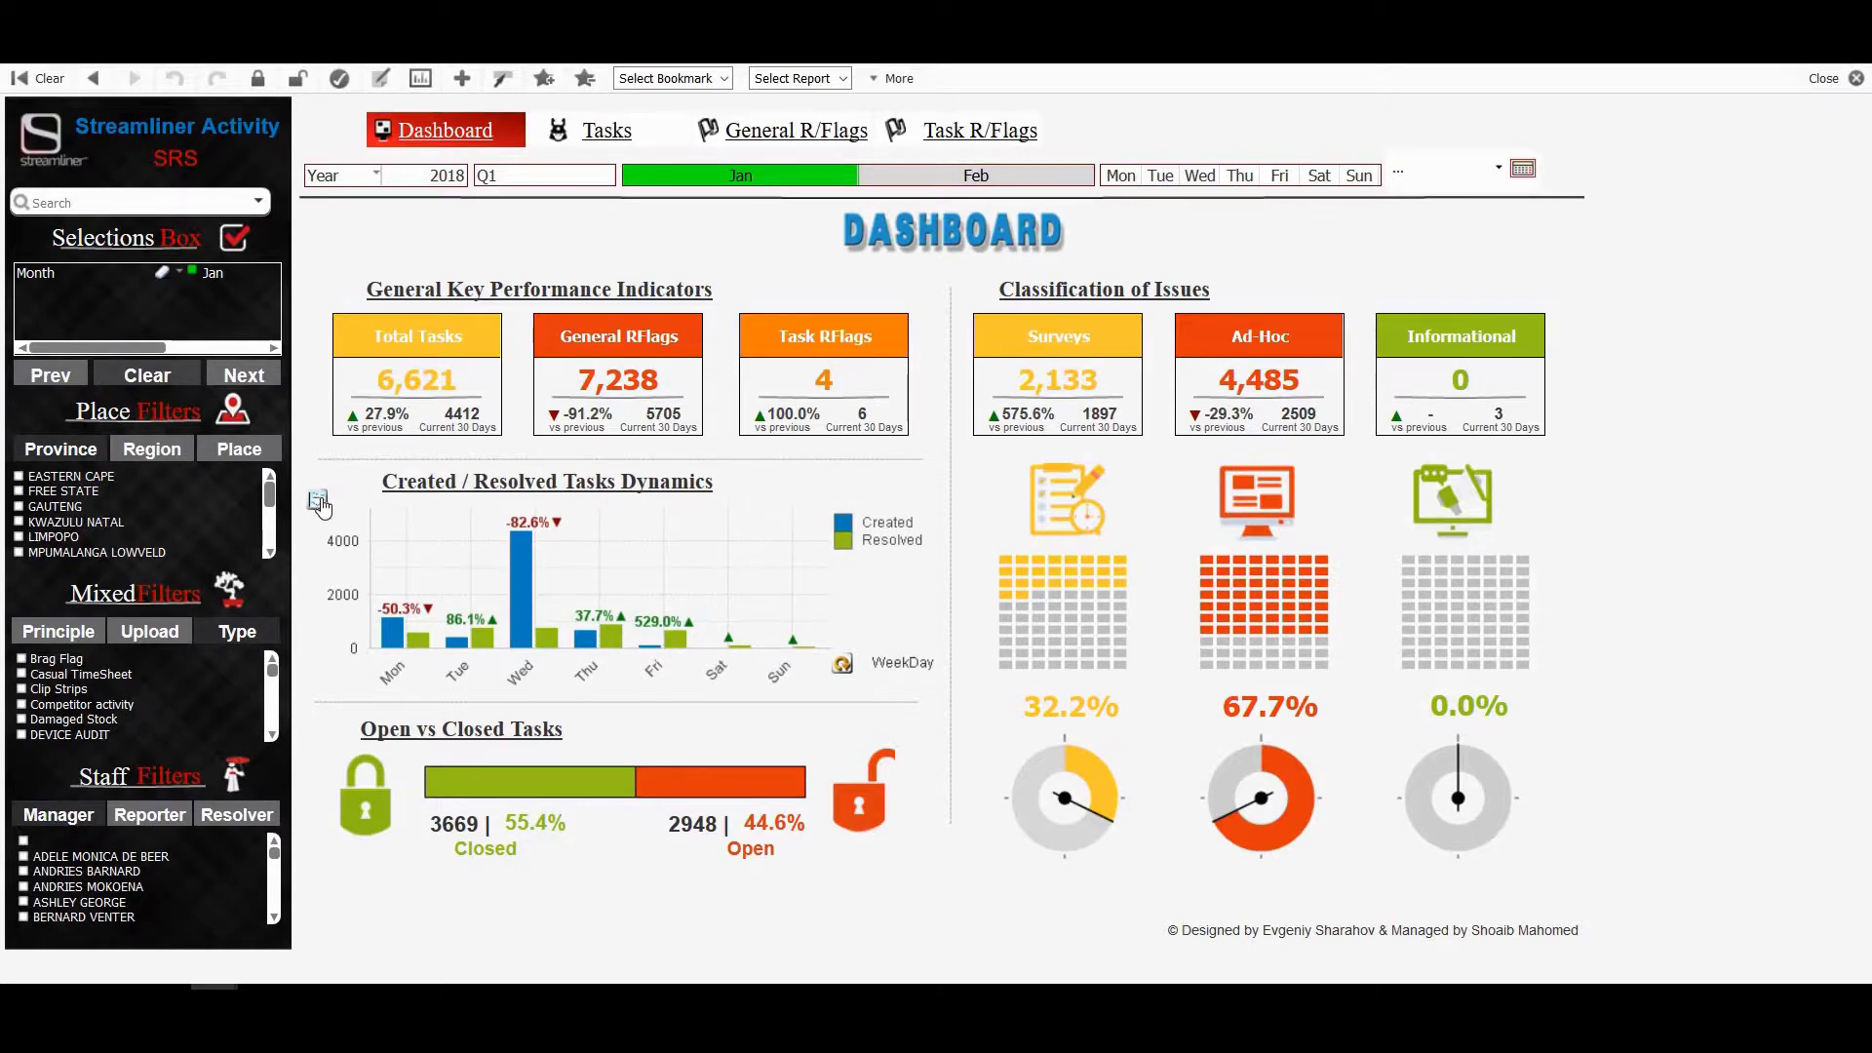
Step: Toggle the Created/Resolved chart to lines and back to bars, then group it by Month
{"action": "left_click", "coordinate": [319, 502]}
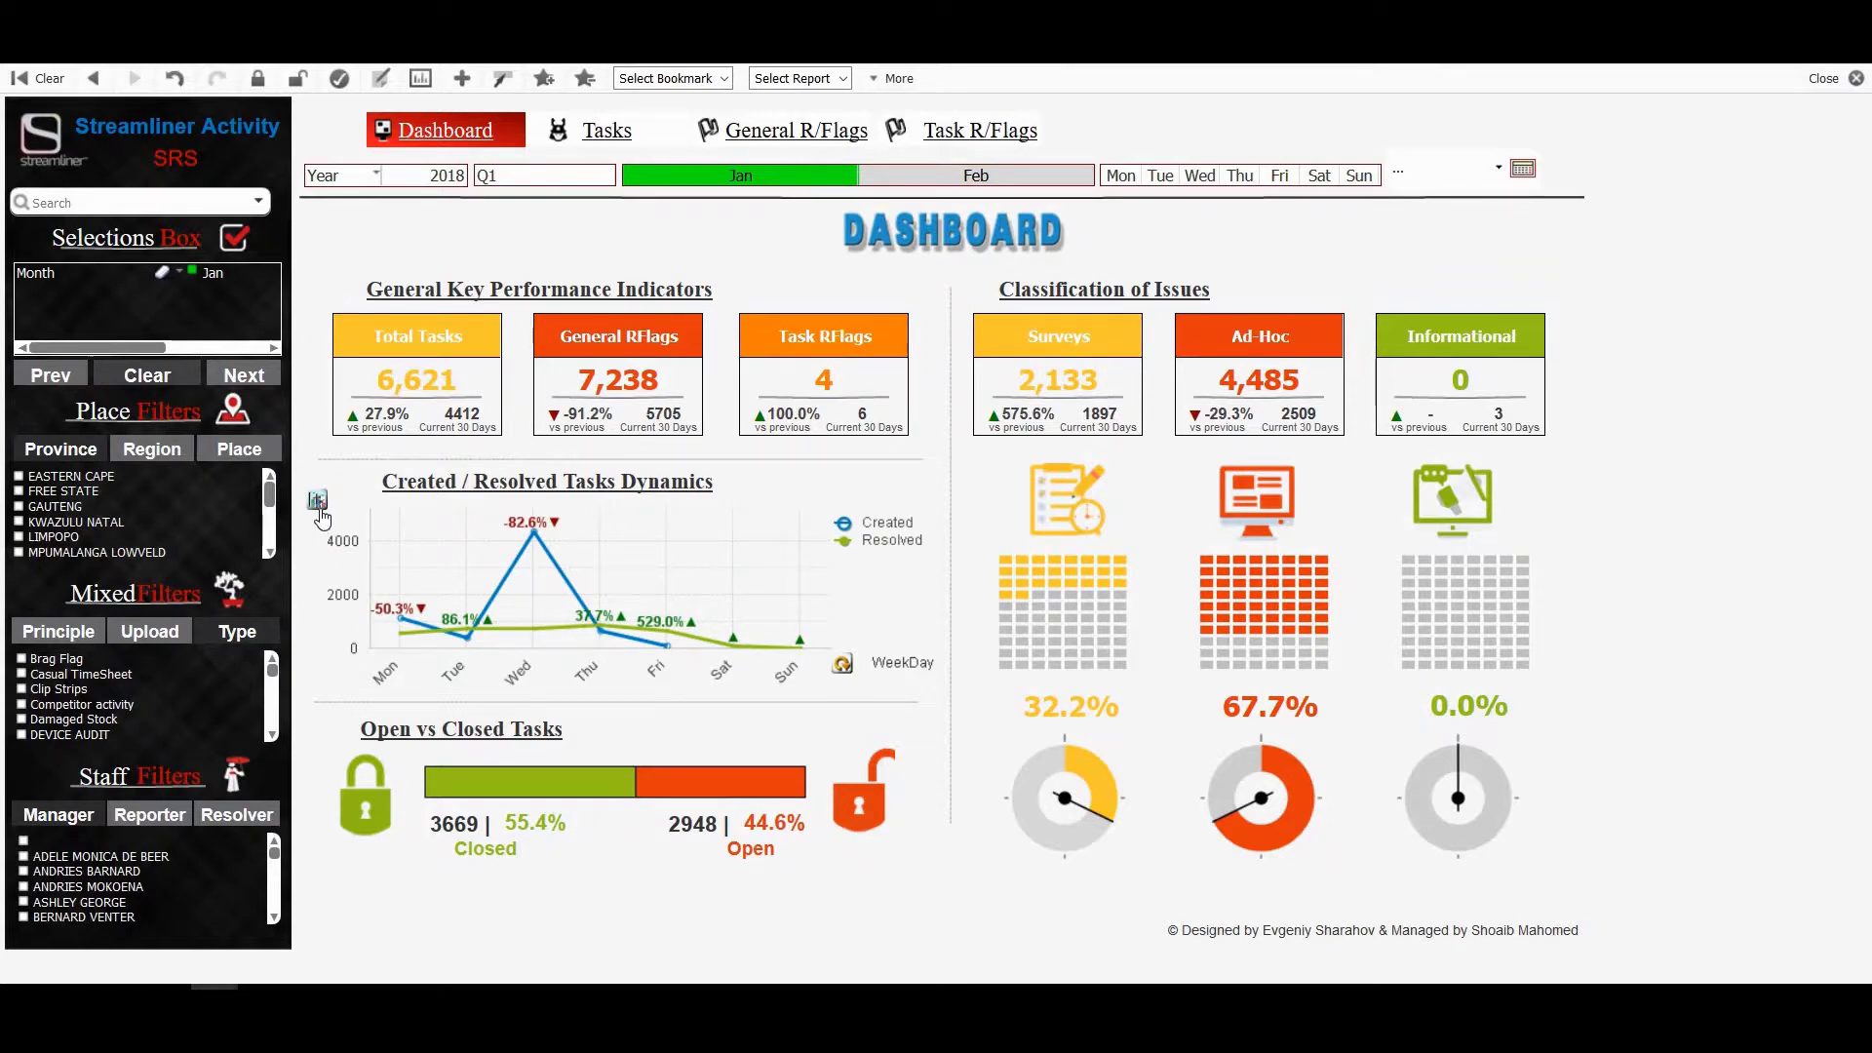
{"action": "left_click", "coordinate": [320, 507]}
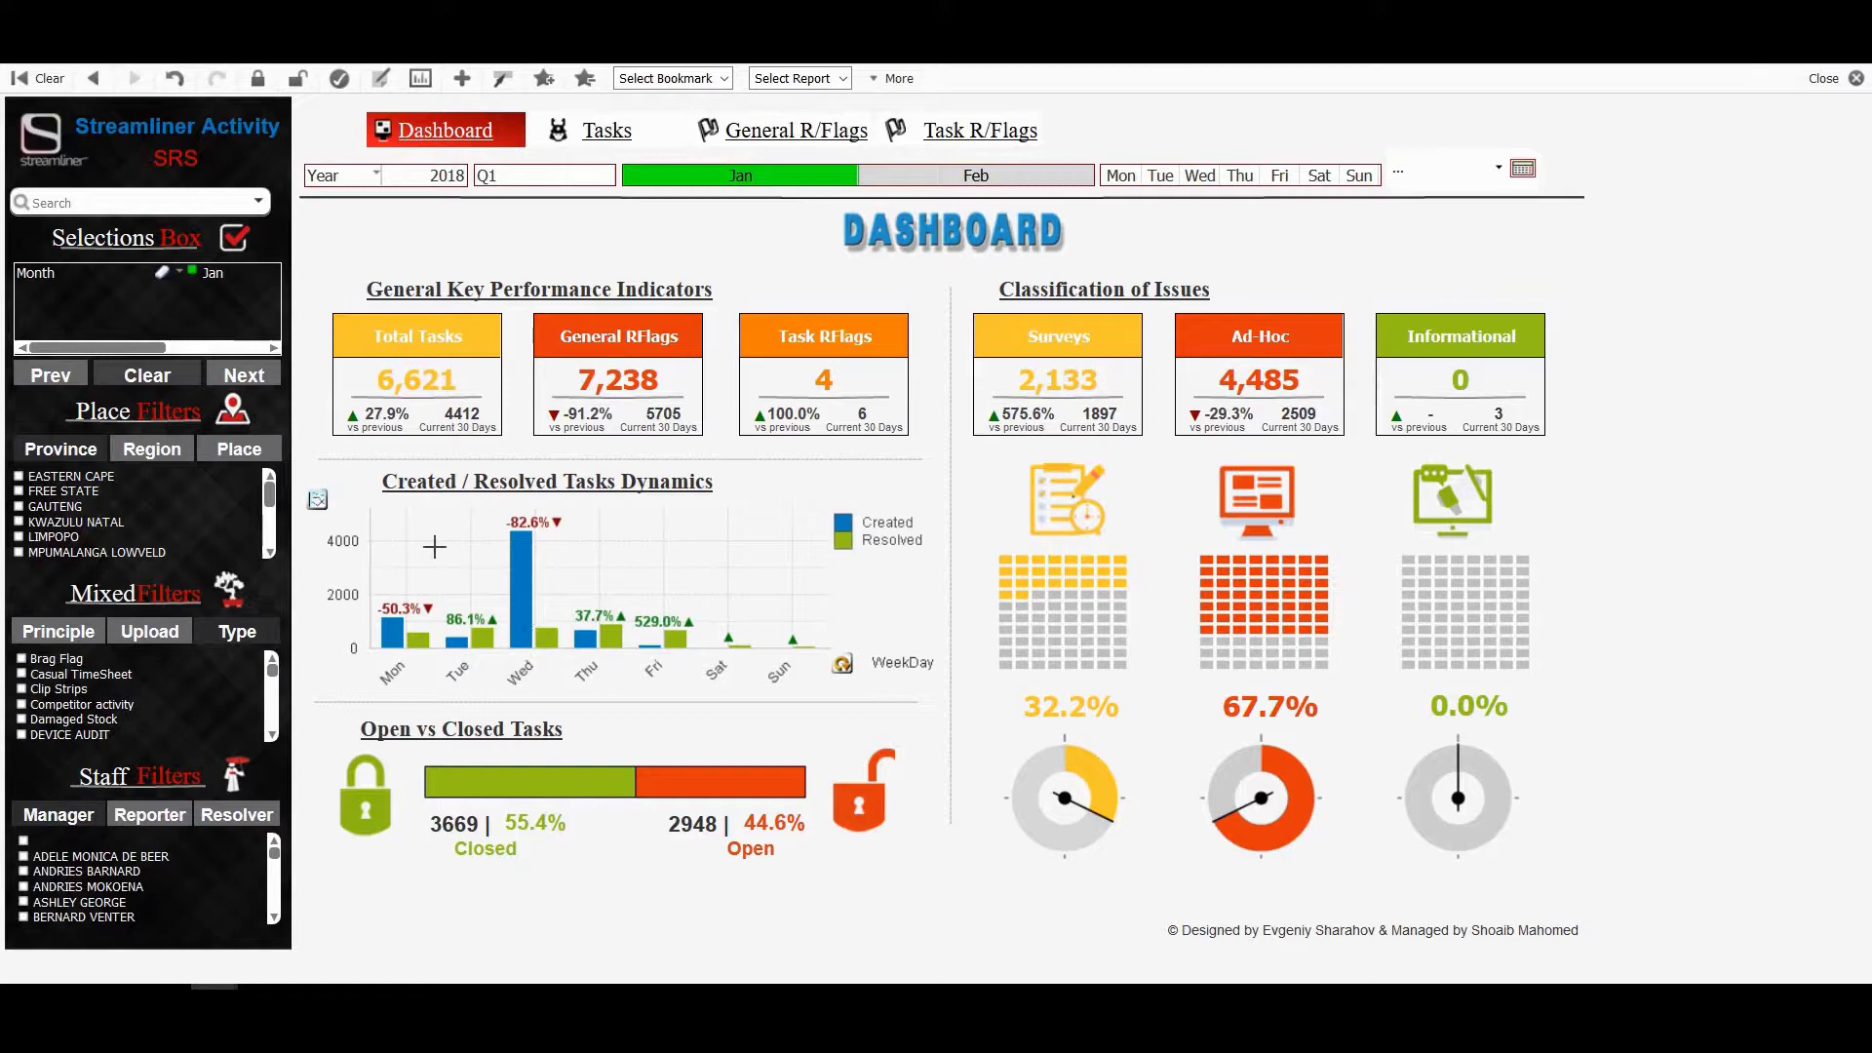
{"action": "left_click", "coordinate": [843, 665]}
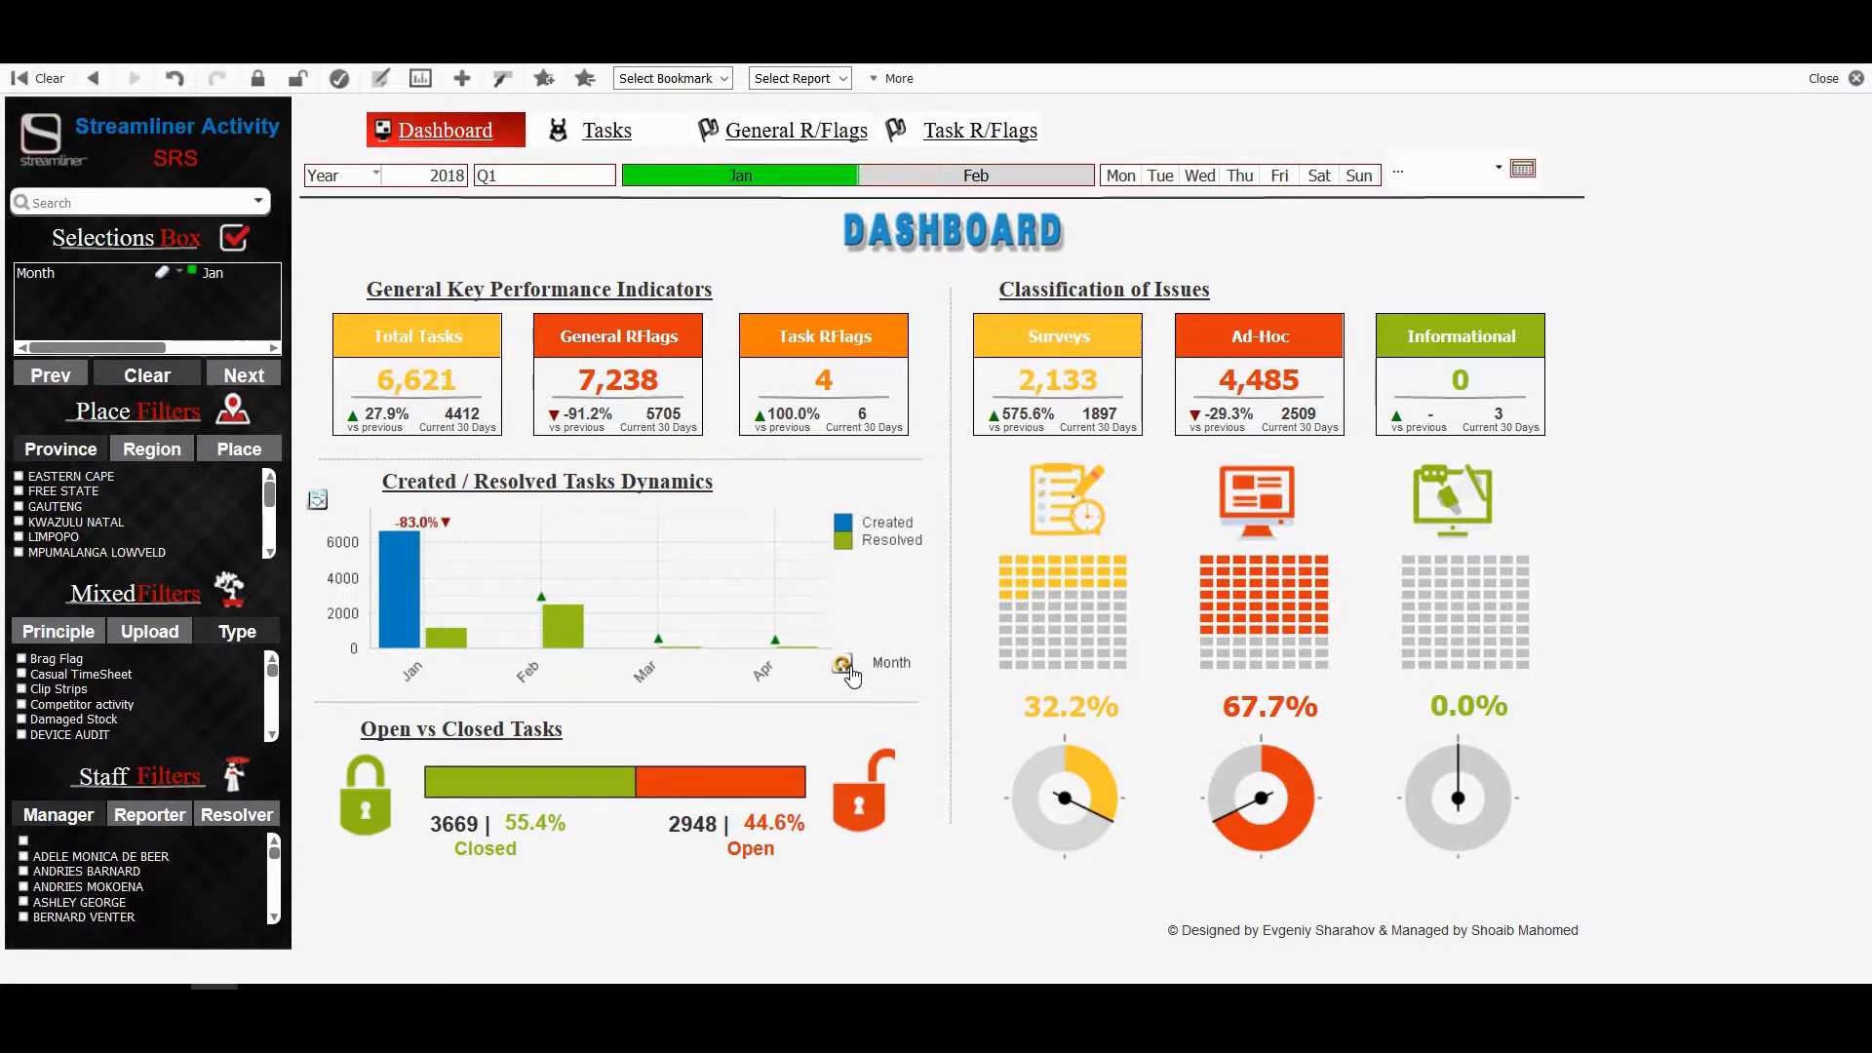
Step: Regroup the tasks chart by WeekDay, move to the Tasks sheet, and clear the January filter
{"action": "left_click", "coordinate": [843, 665]}
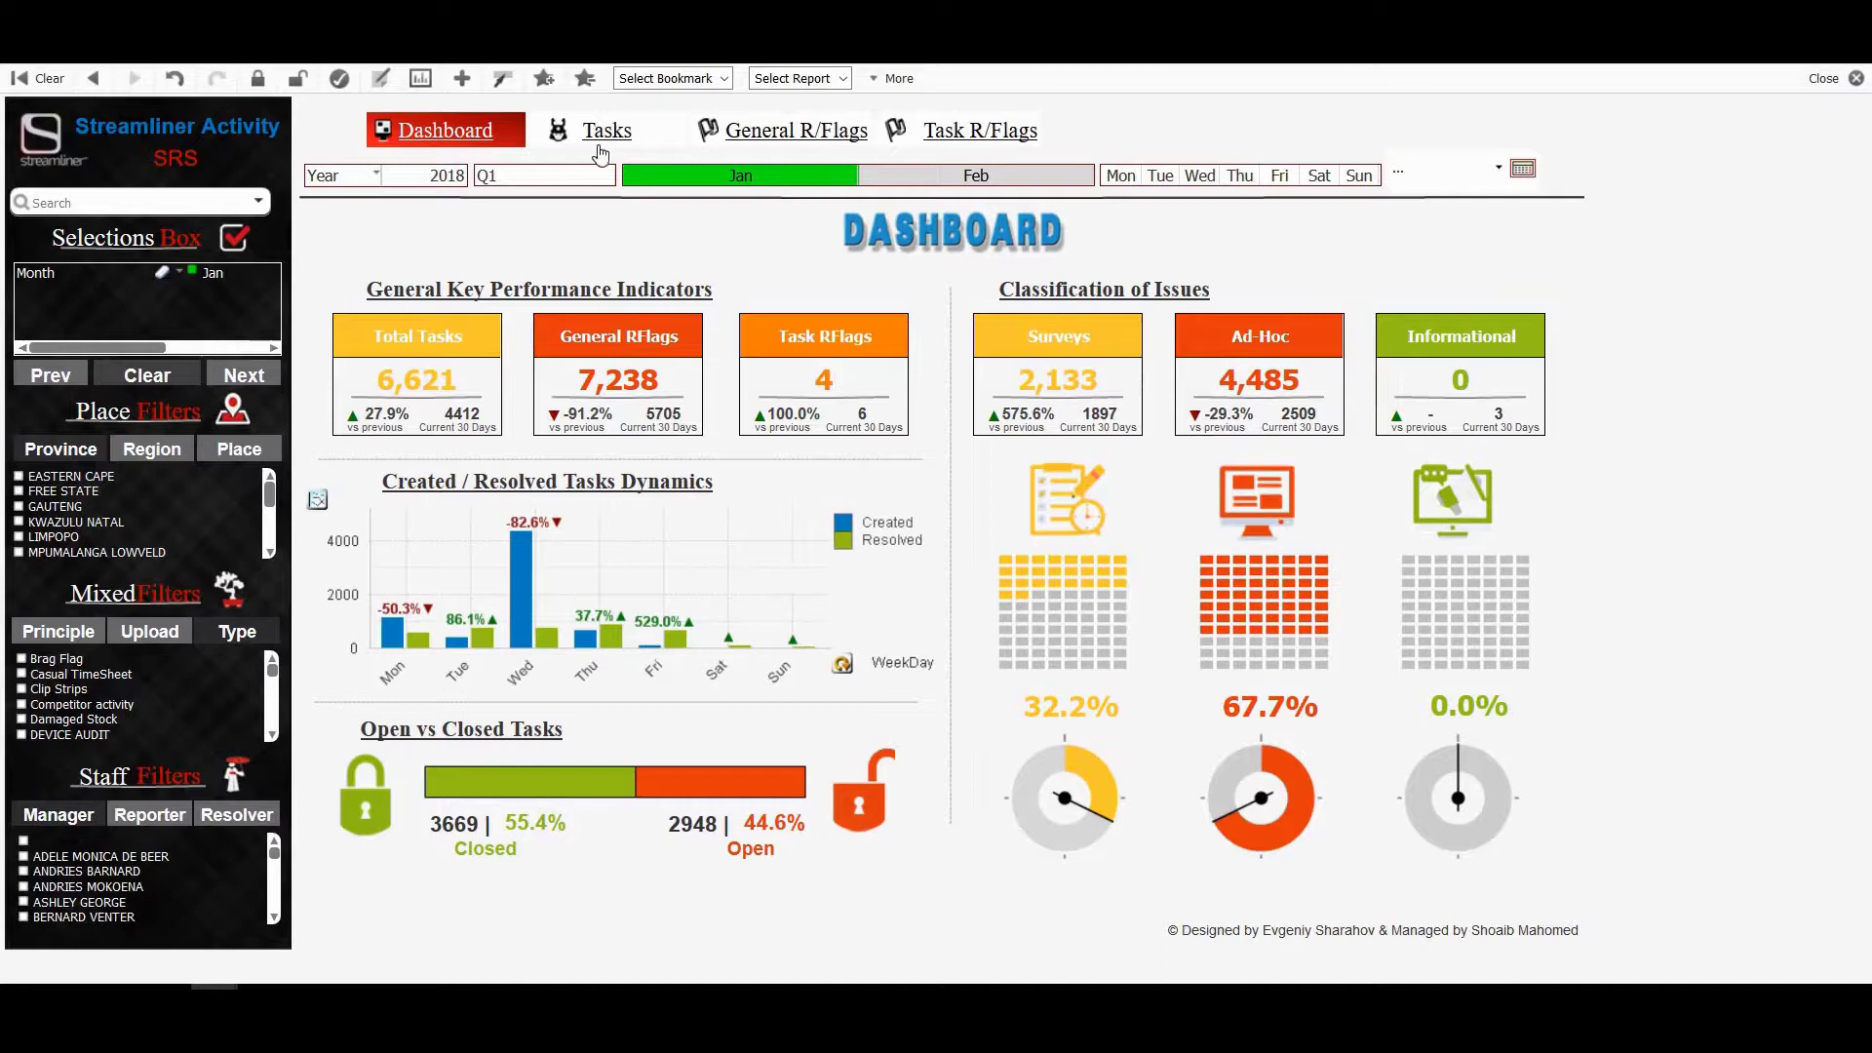
{"action": "left_click", "coordinate": [608, 132]}
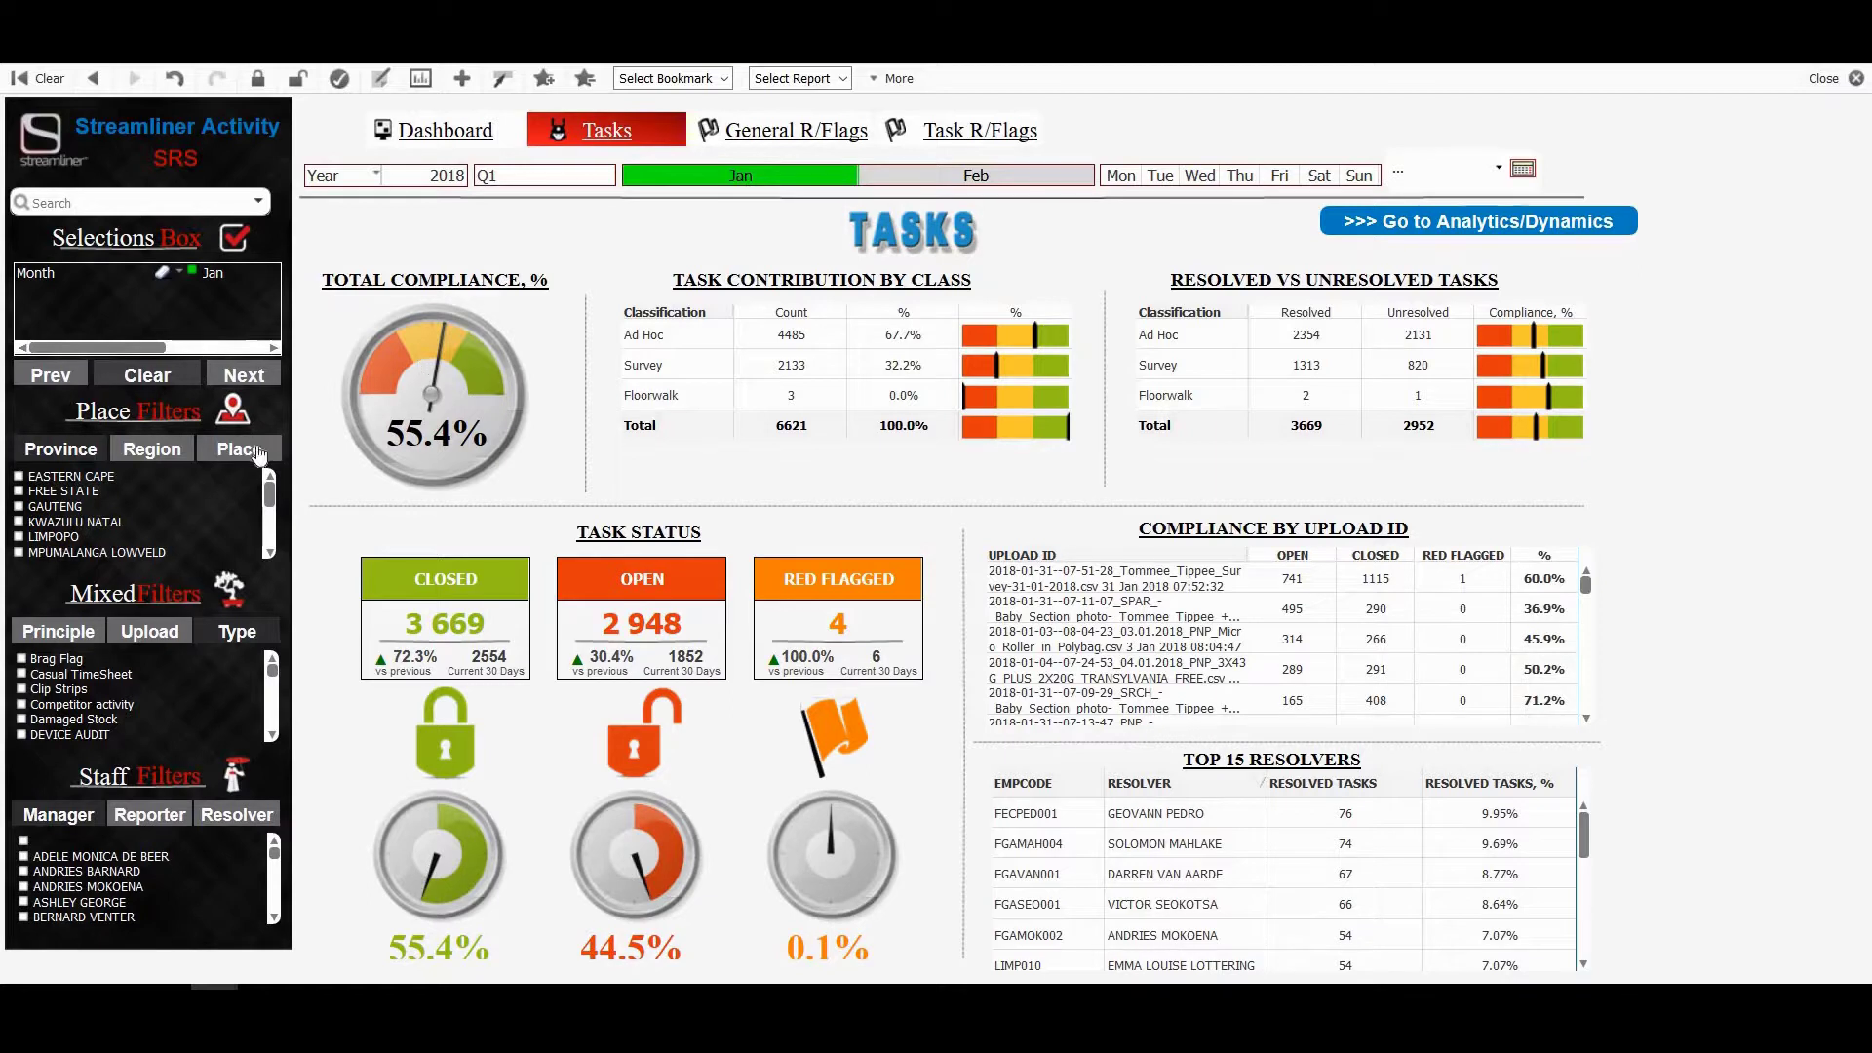
{"action": "left_click", "coordinate": [150, 377]}
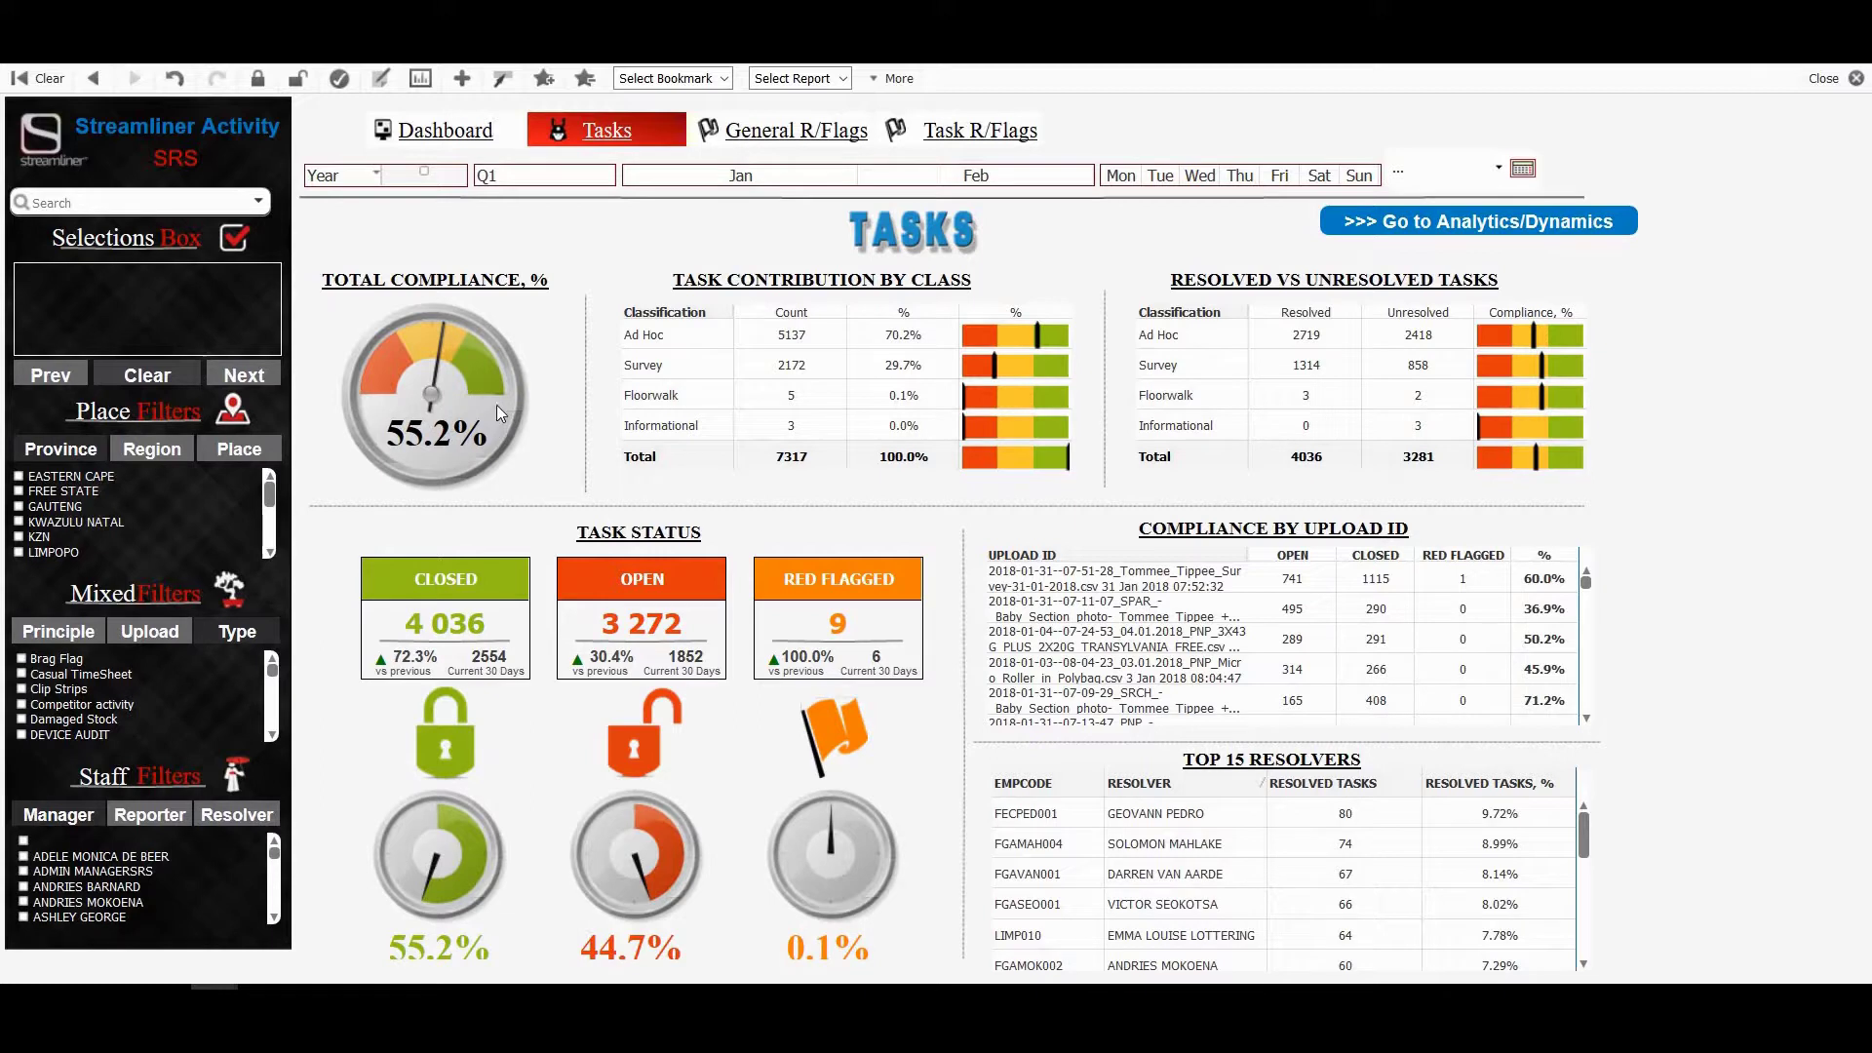
{"action": "mouse_move", "coordinate": [497, 407]}
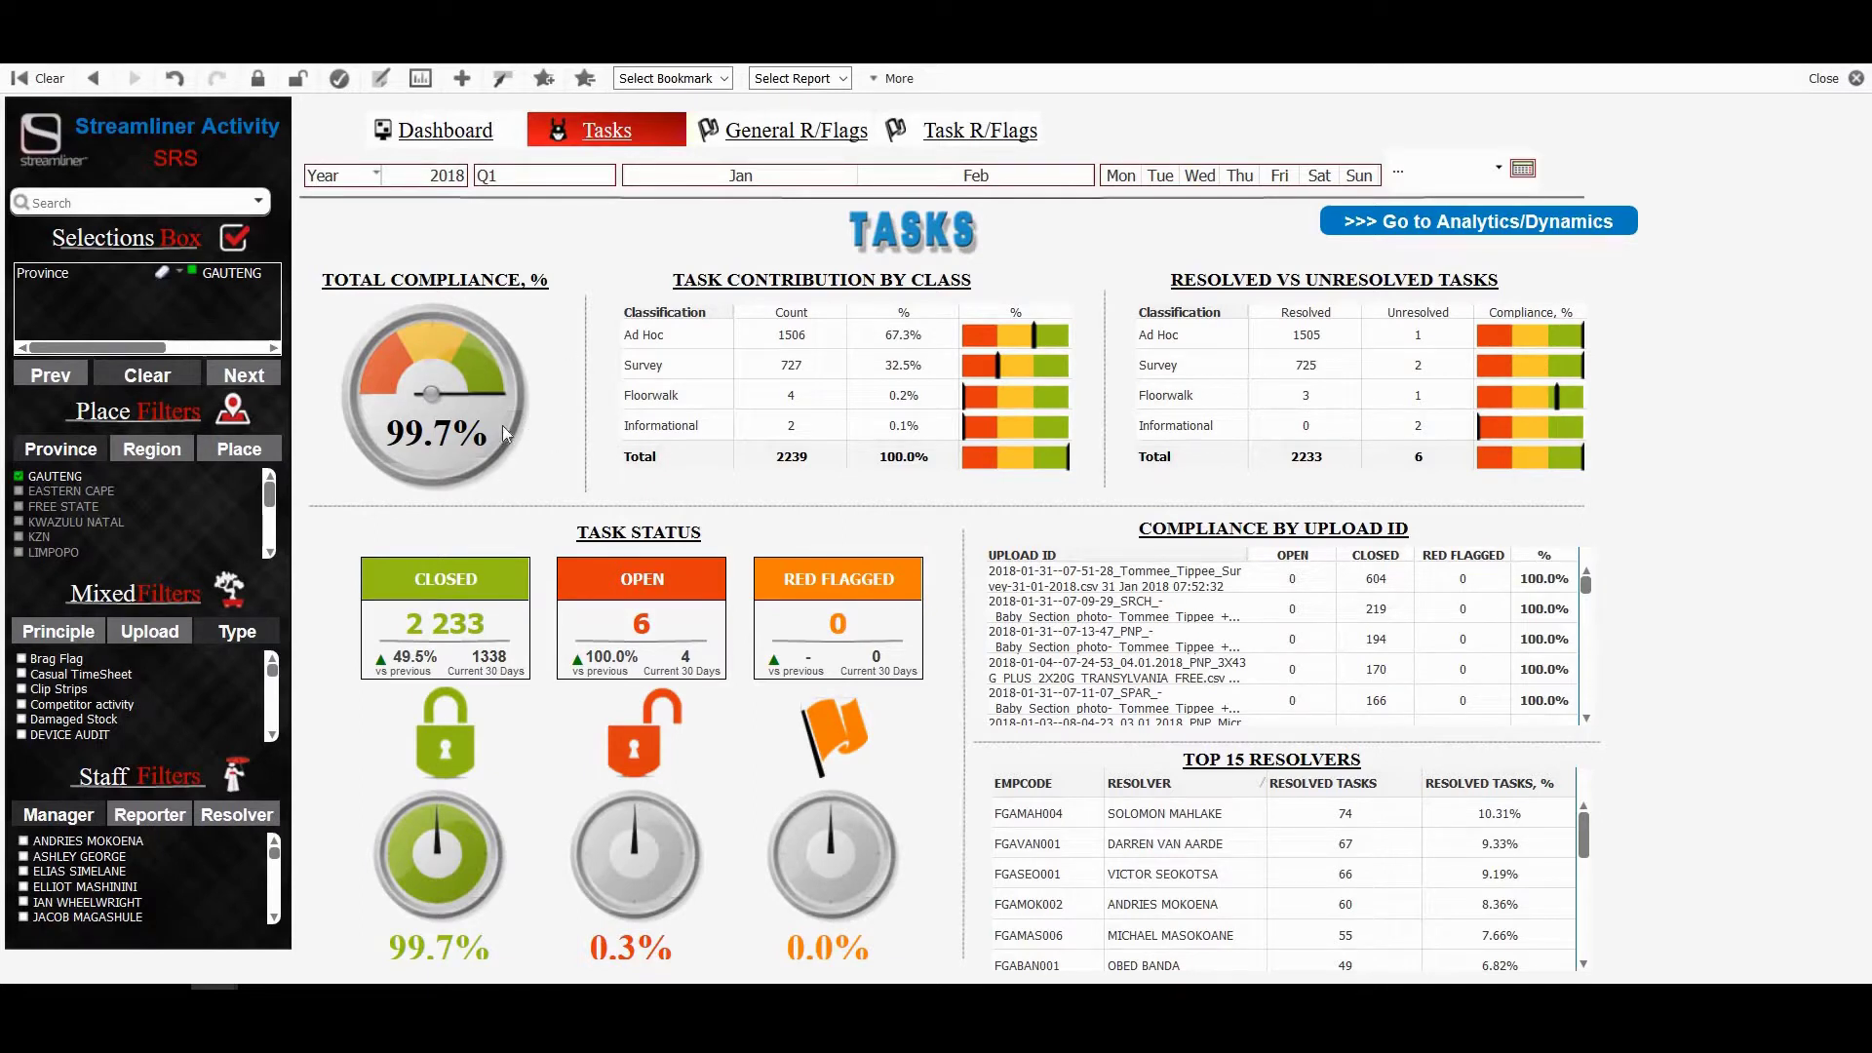
Step: Add EASTERN CAPE to the Province filter, then clear all selections to show 55.2% compliance
{"action": "left_click", "coordinate": [24, 491]}
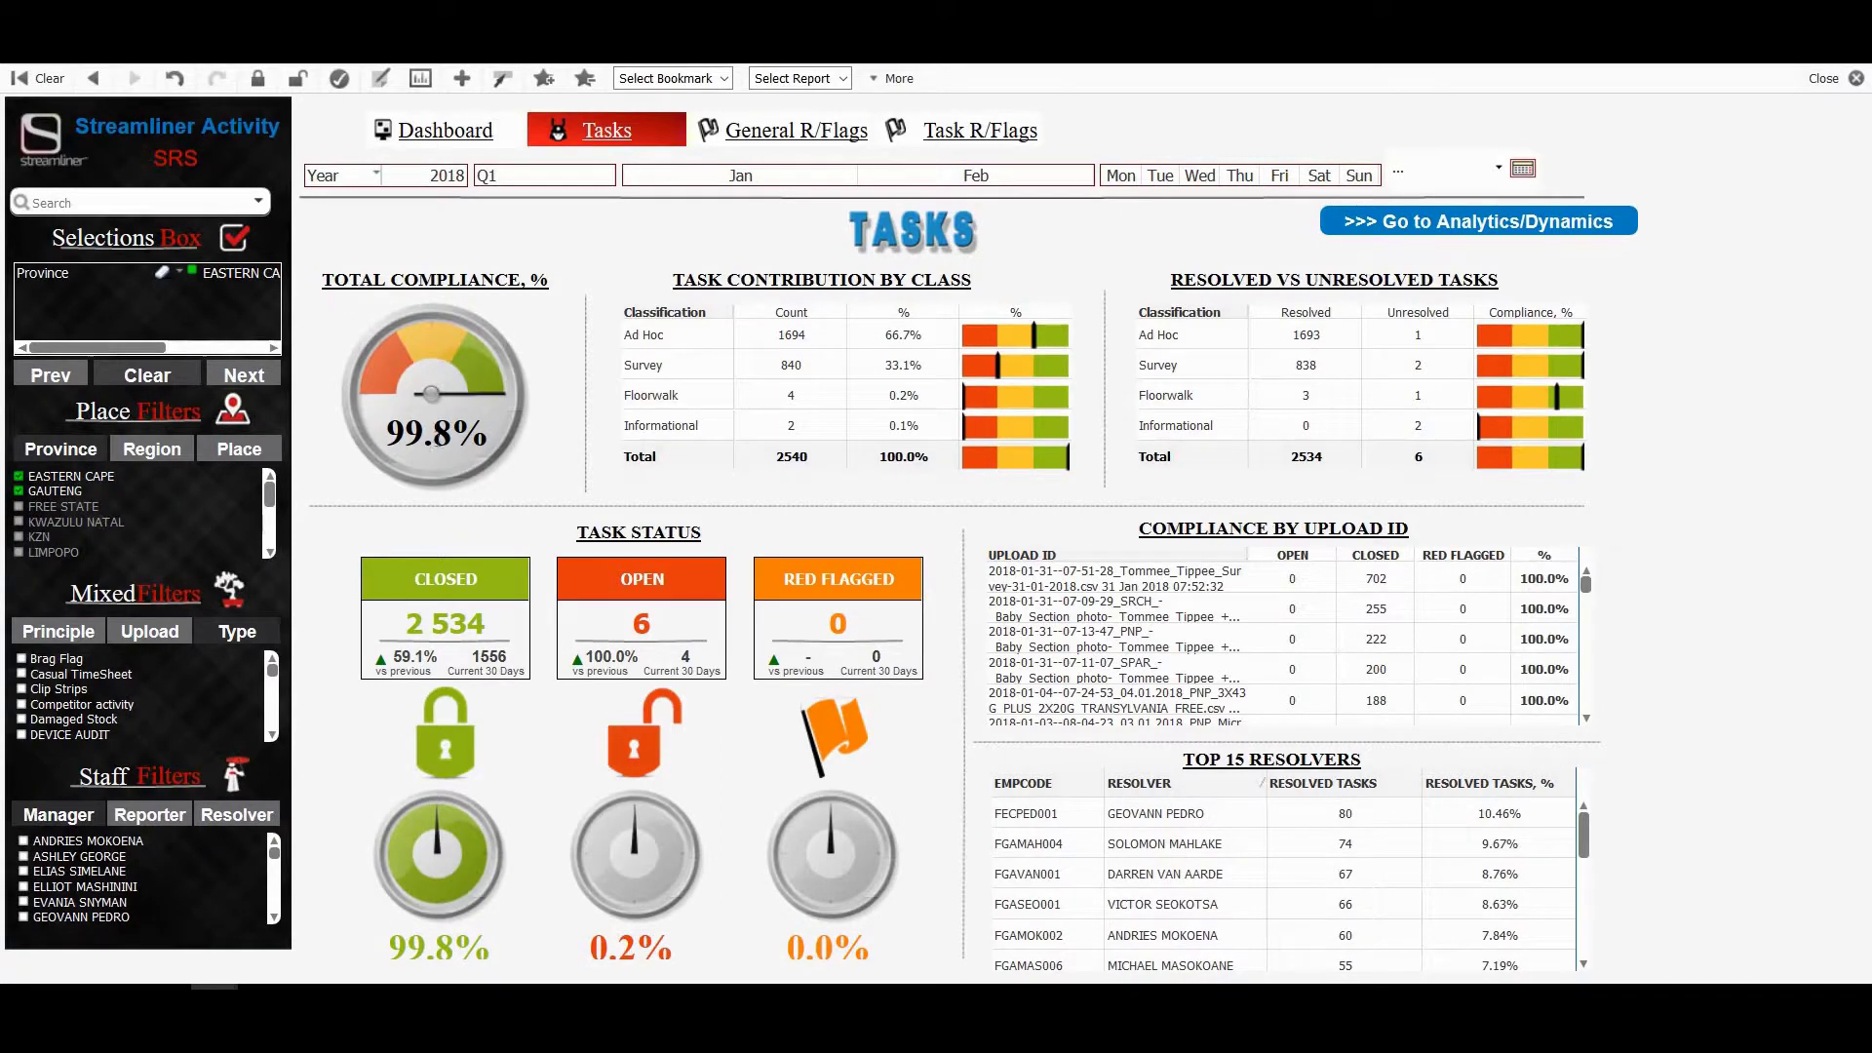
{"action": "left_click", "coordinate": [151, 379]}
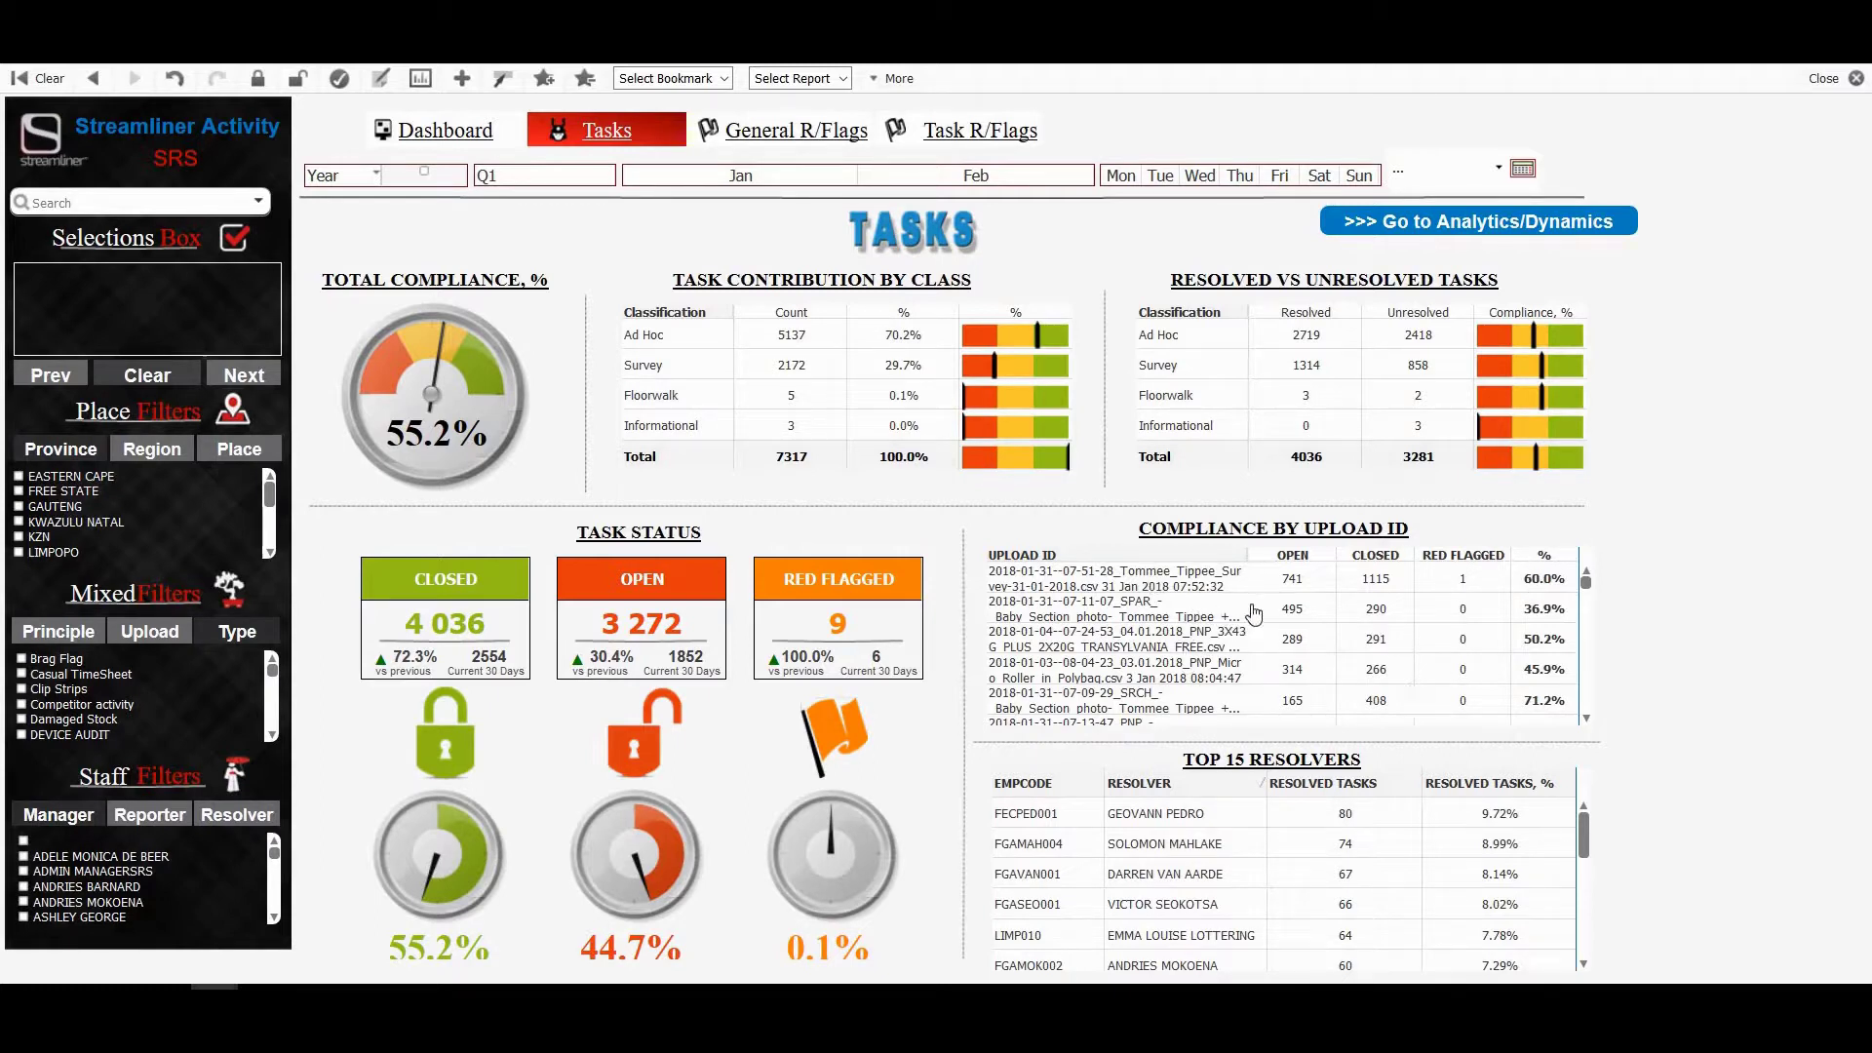
Step: Select the first upload ID in the Compliance by Upload ID table, then clear that selection
{"action": "scroll", "coordinate": [1591, 610], "scroll_direction": "down", "scroll_amount": 1}
{"action": "scroll", "coordinate": [1591, 609], "scroll_direction": "down", "scroll_amount": 1}
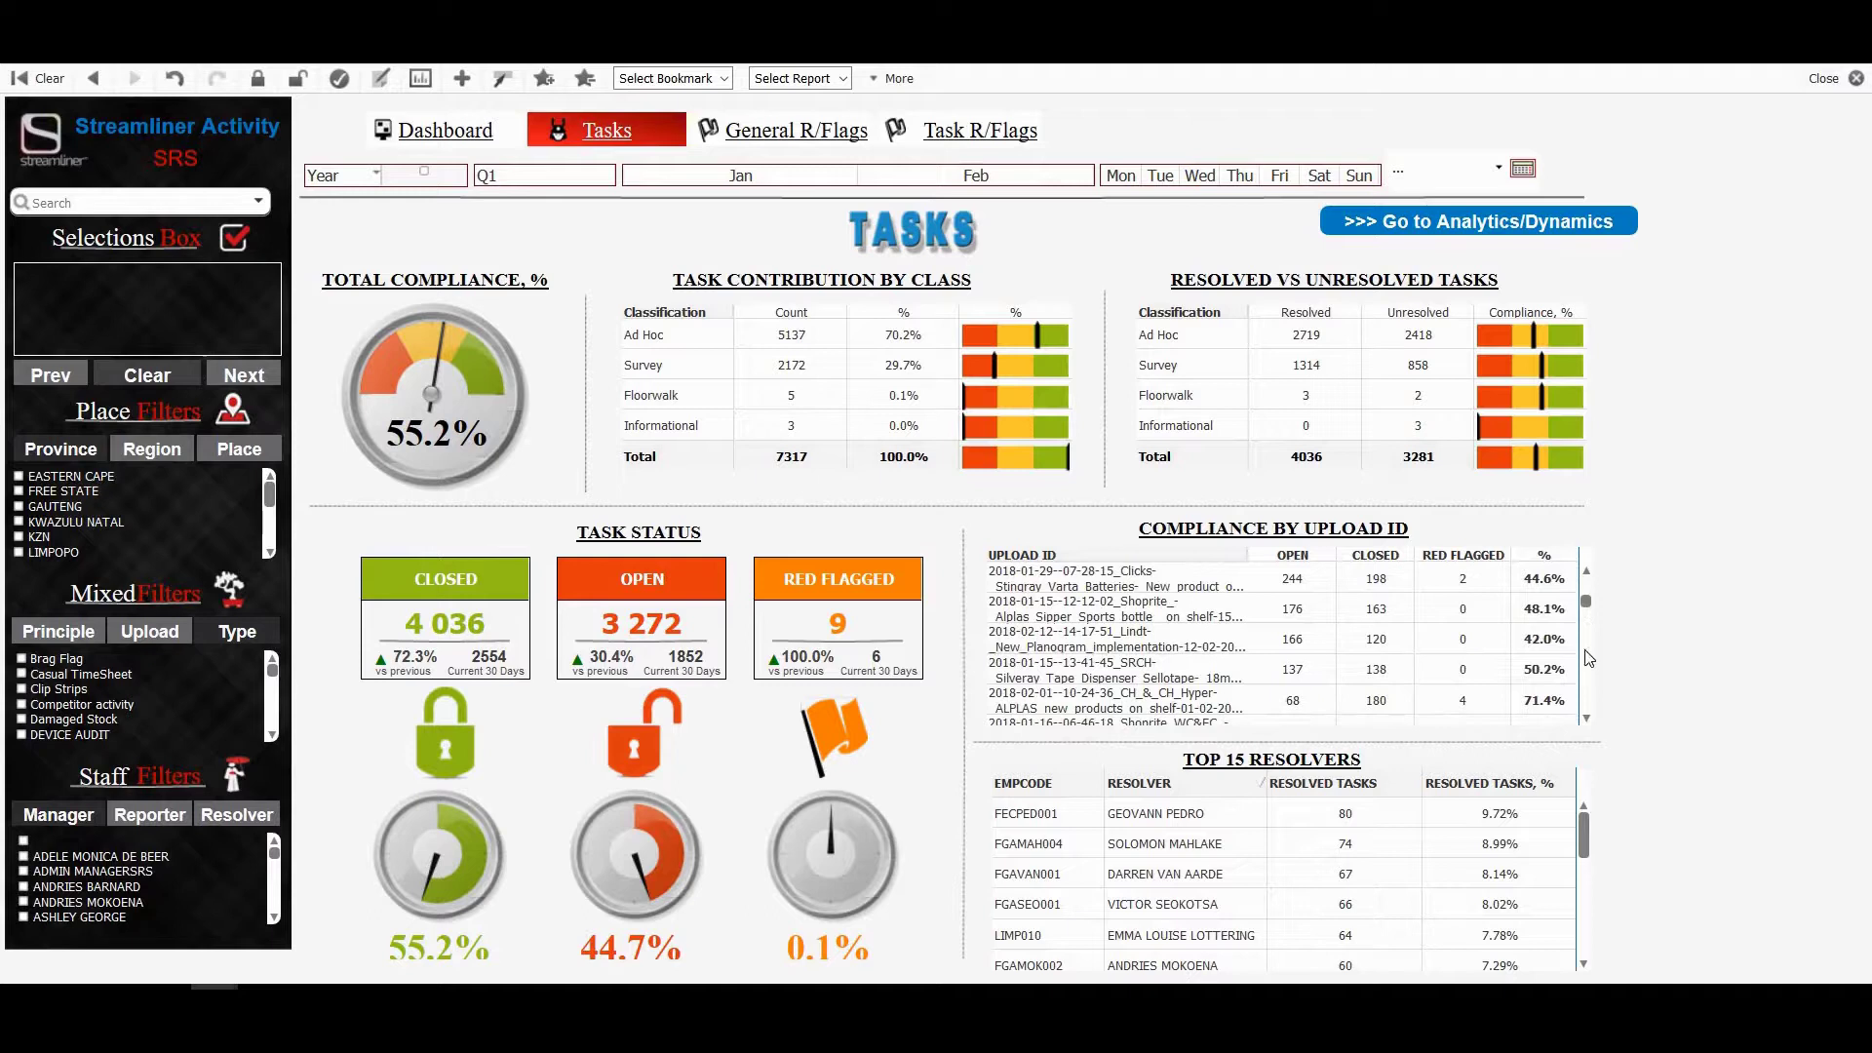
{"action": "scroll", "coordinate": [1488, 635], "scroll_direction": "down", "scroll_amount": 5}
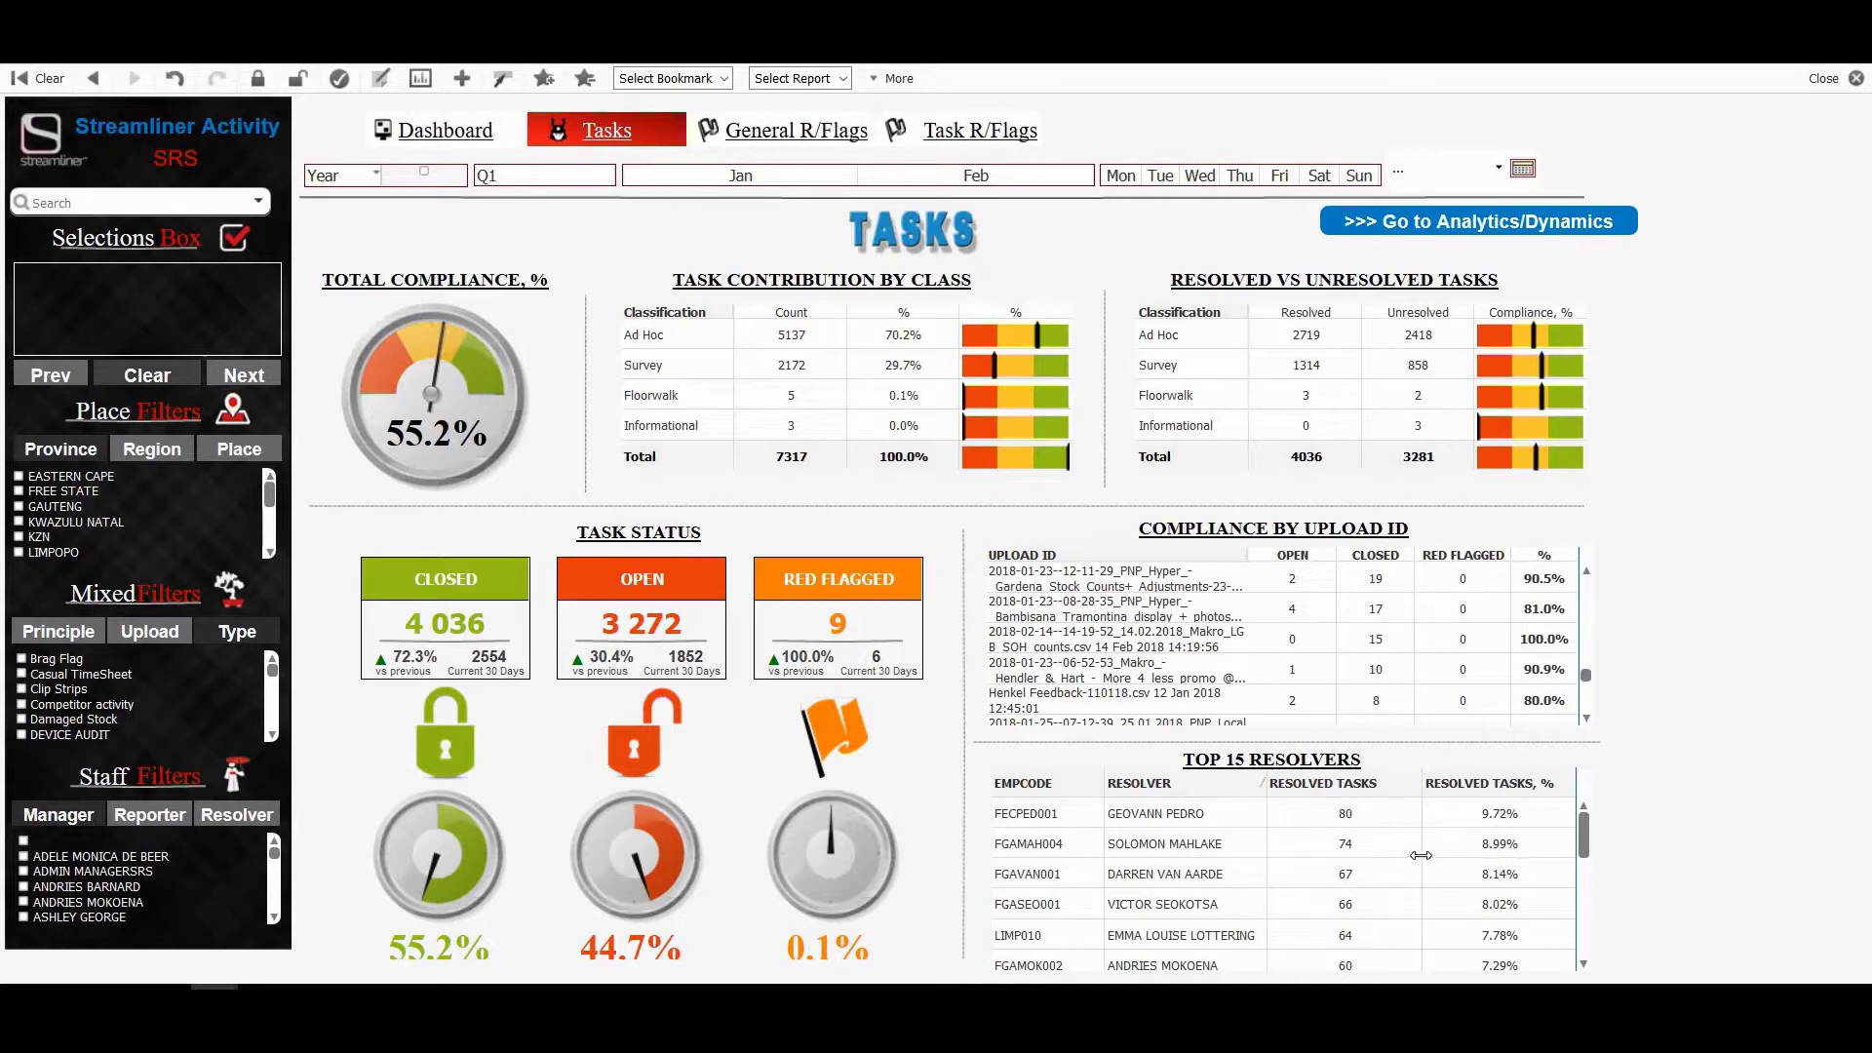
{"action": "scroll", "coordinate": [1484, 864], "scroll_direction": "down", "scroll_amount": 5}
{"action": "scroll", "coordinate": [1484, 864], "scroll_direction": "down", "scroll_amount": 1}
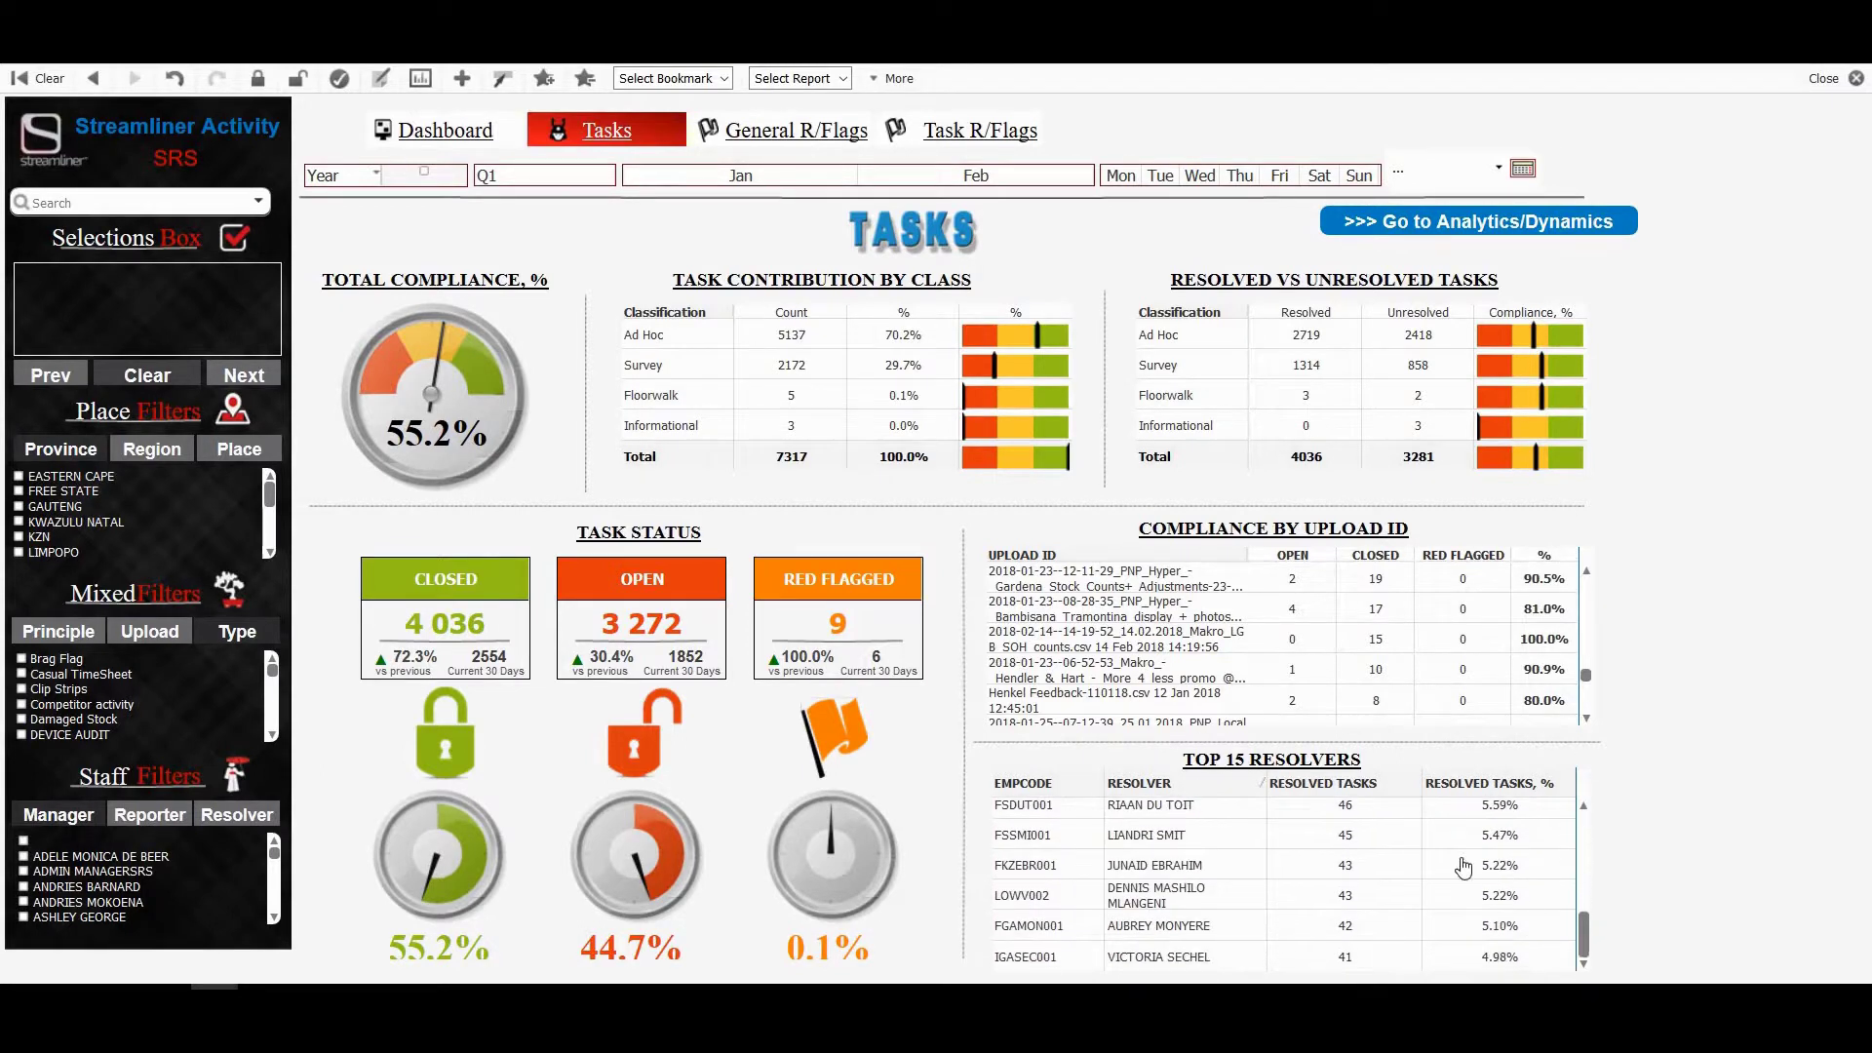
{"action": "scroll", "coordinate": [1438, 831], "scroll_direction": "up", "scroll_amount": 5}
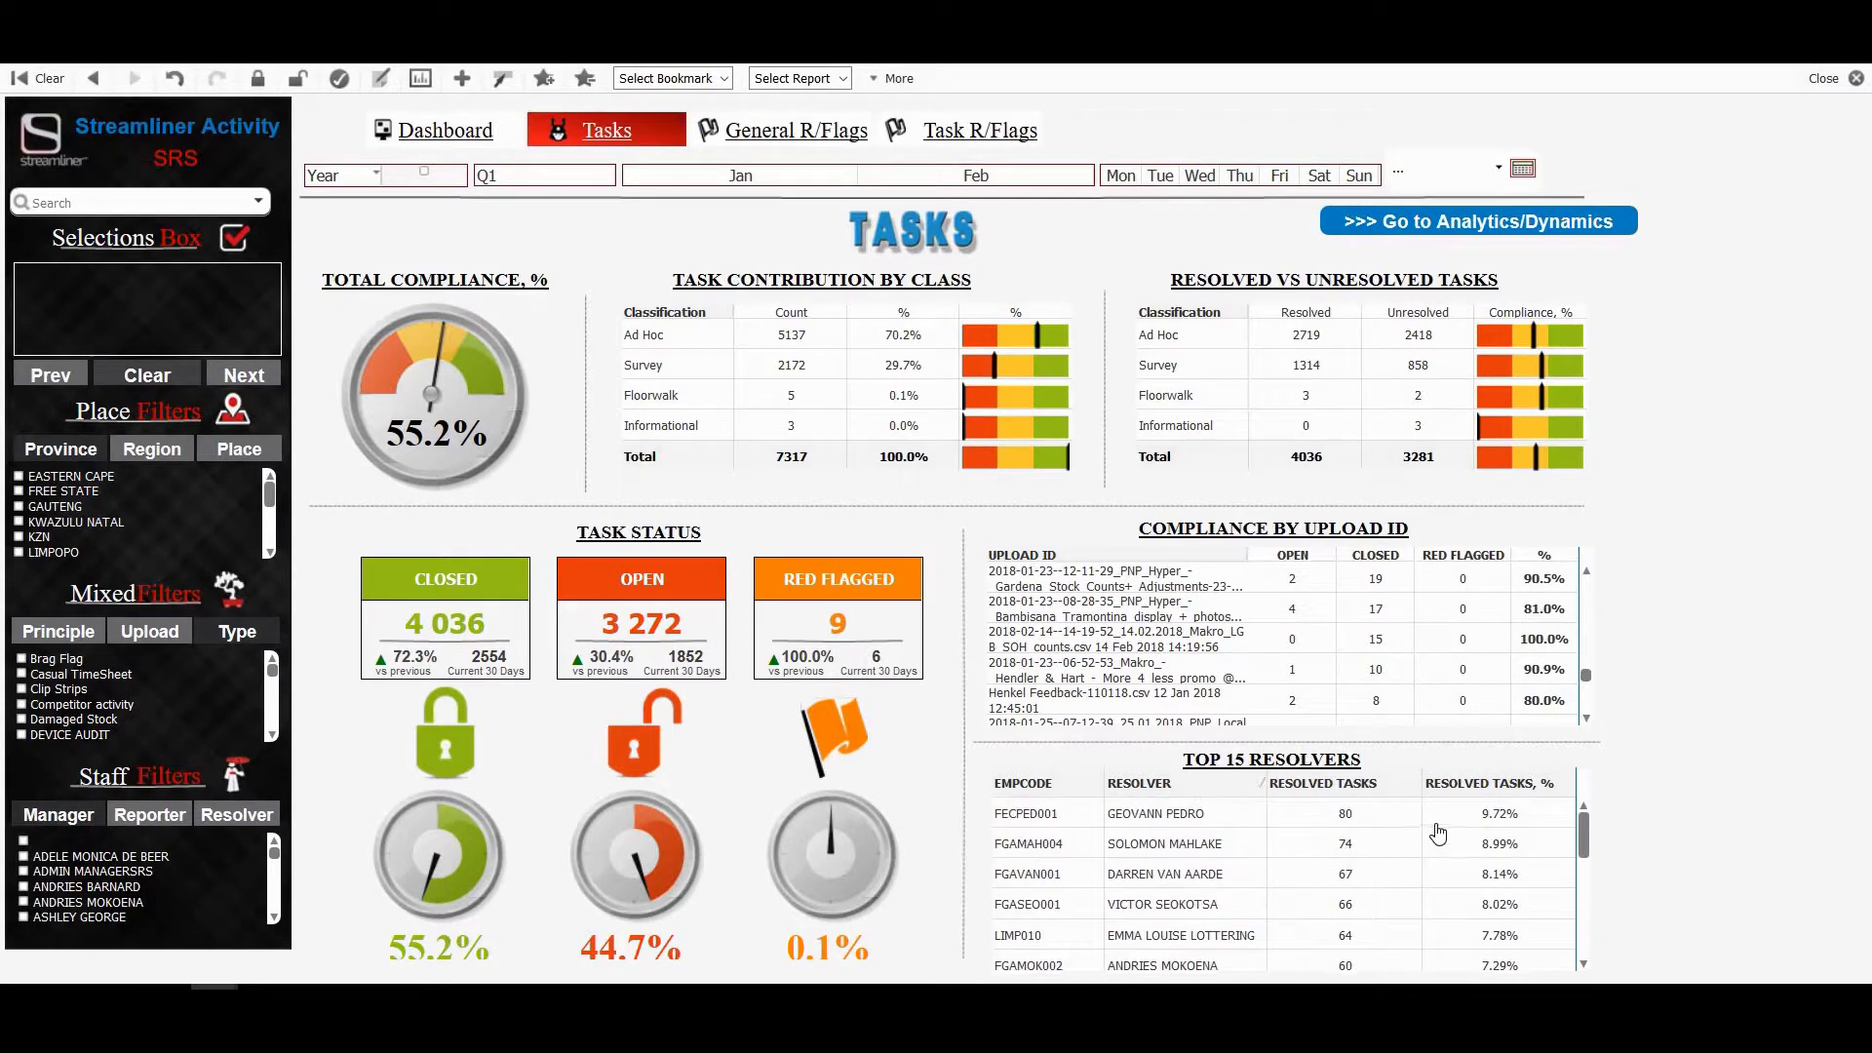
{"action": "left_click", "coordinate": [1086, 577]}
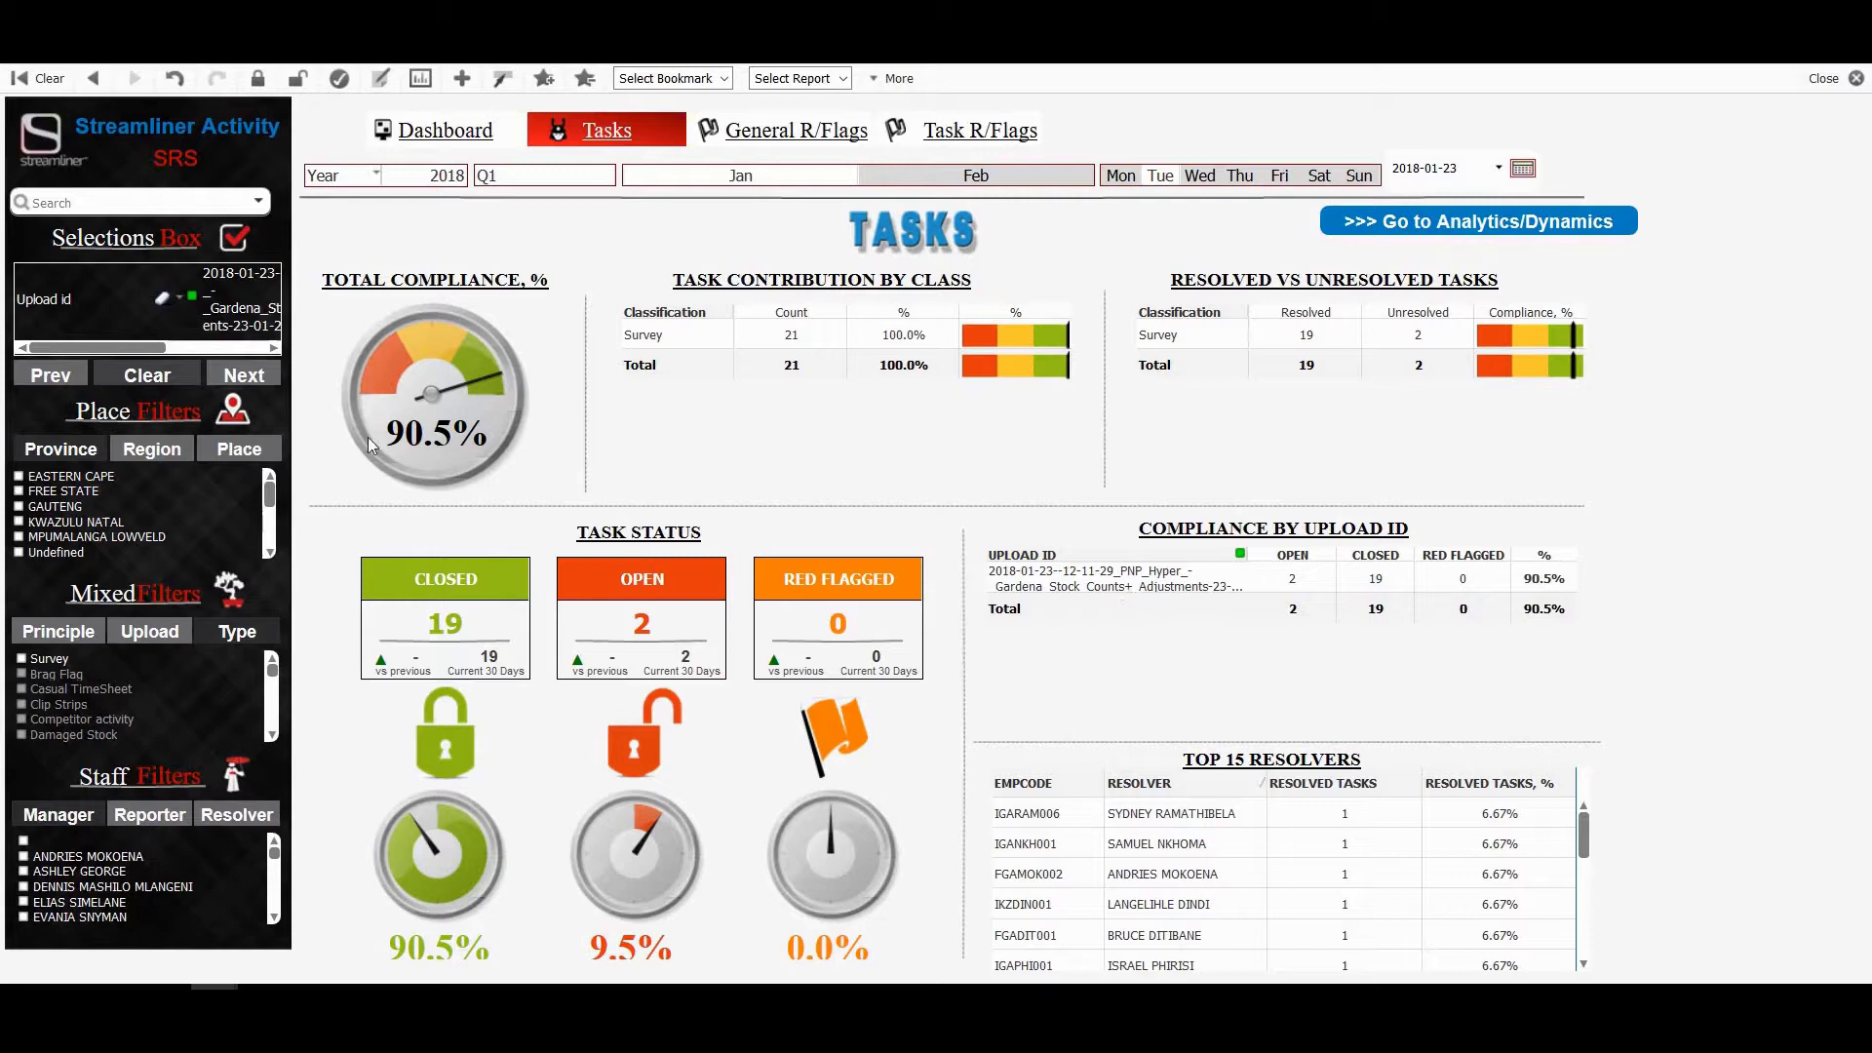
{"action": "left_click", "coordinate": [127, 382]}
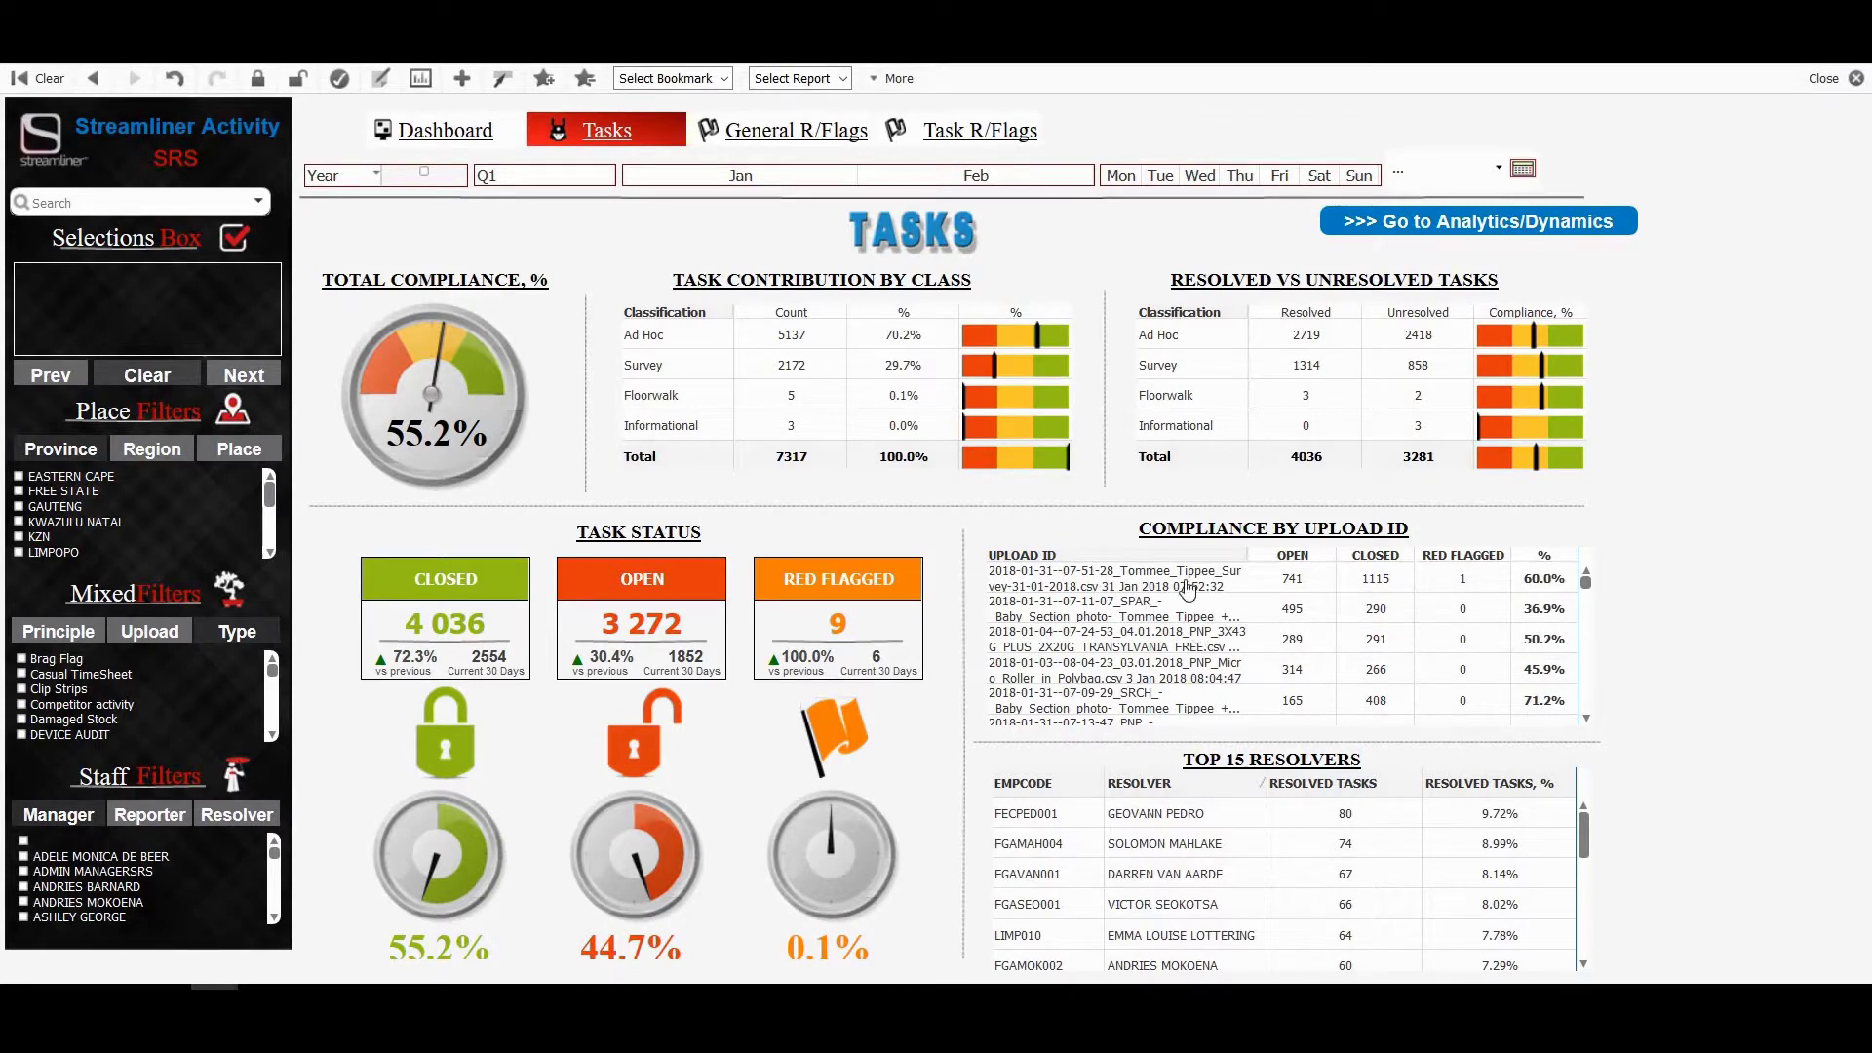
Step: Export the Compliance by Upload ID table to Excel and open the resulting spreadsheet
{"action": "right_click", "coordinate": [1274, 622]}
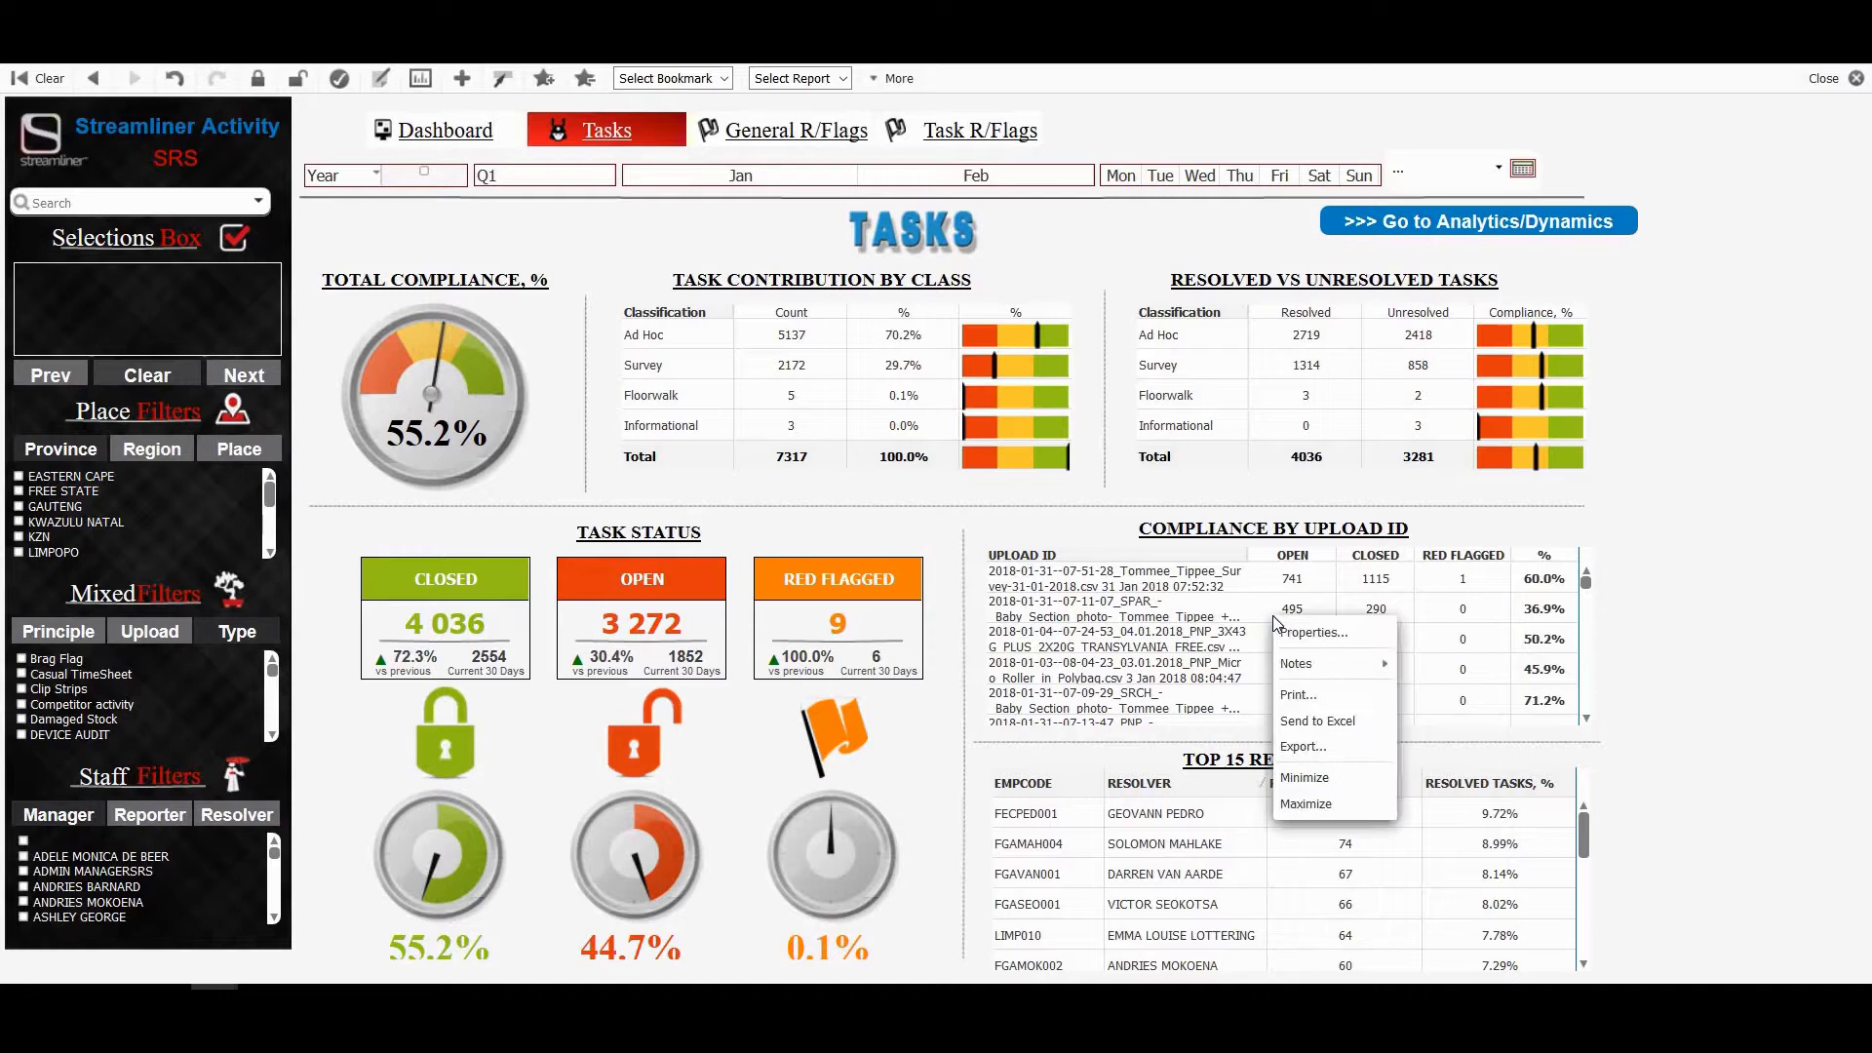
{"action": "left_click", "coordinate": [1337, 722]}
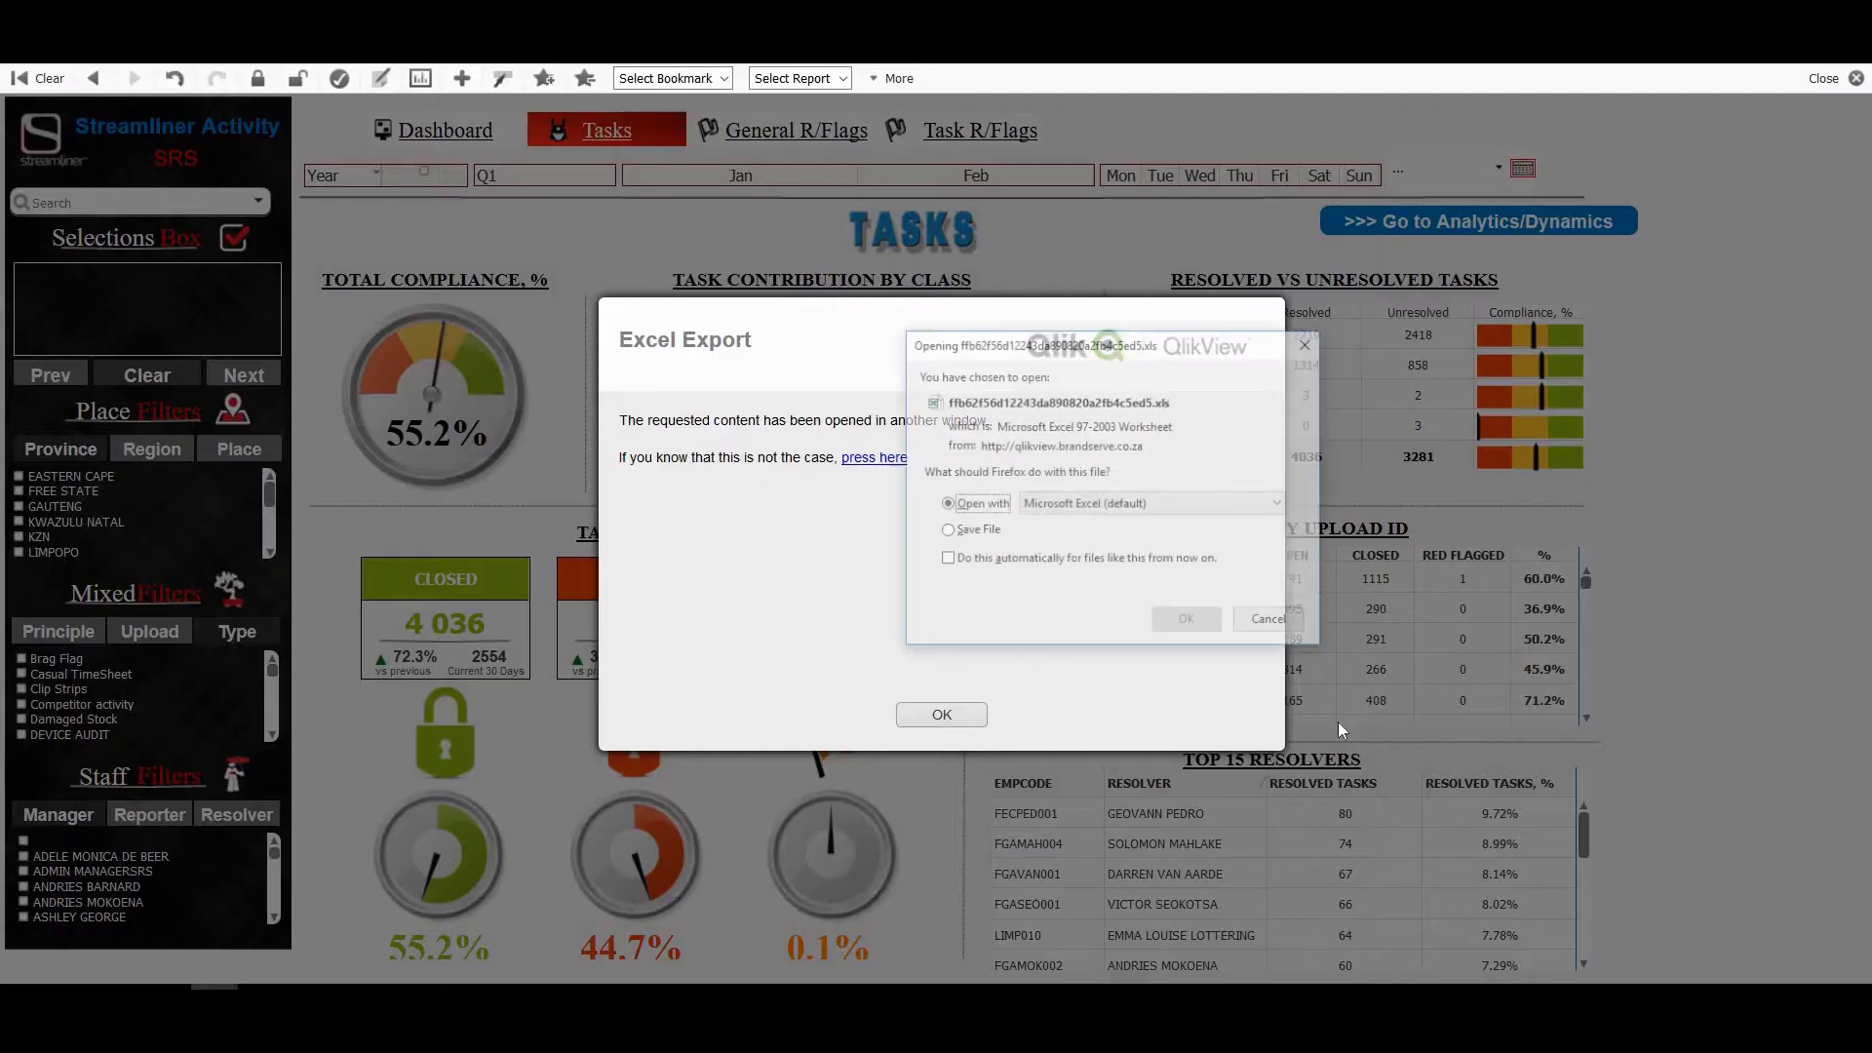
{"action": "left_click", "coordinate": [1188, 623]}
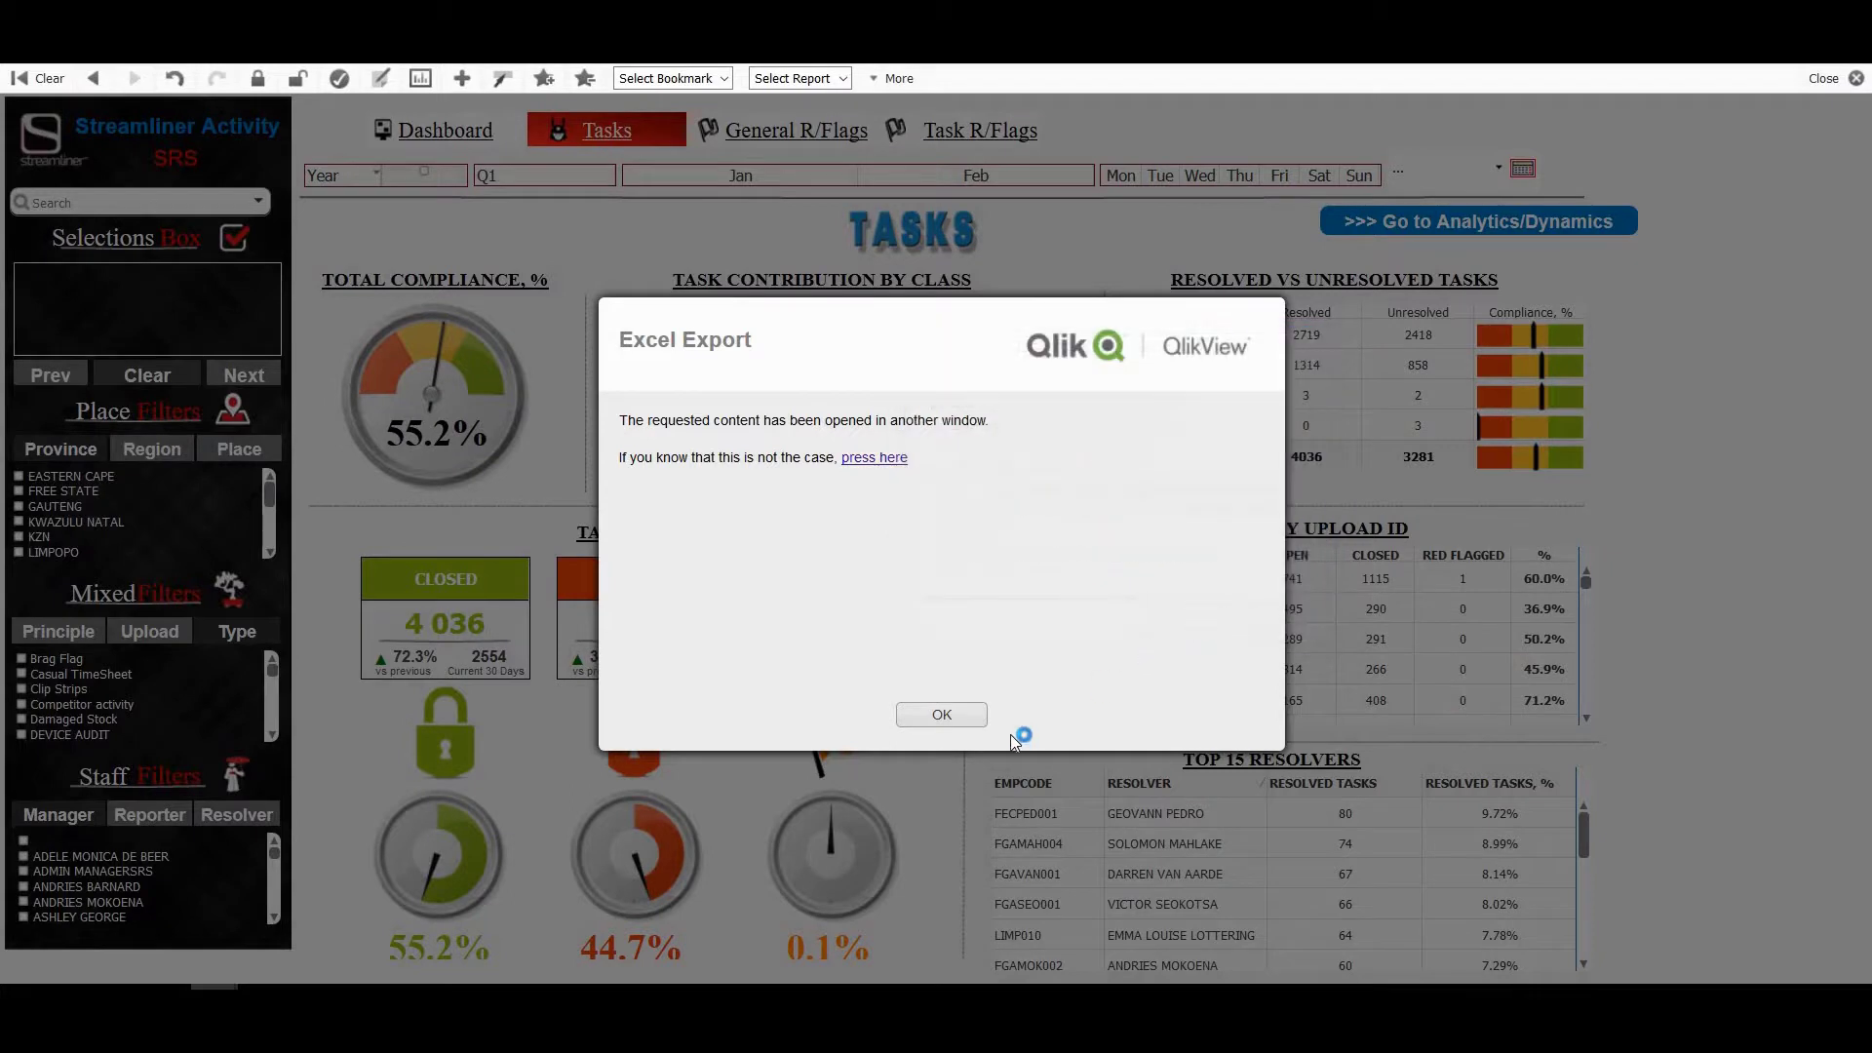
{"action": "left_click", "coordinate": [941, 714]}
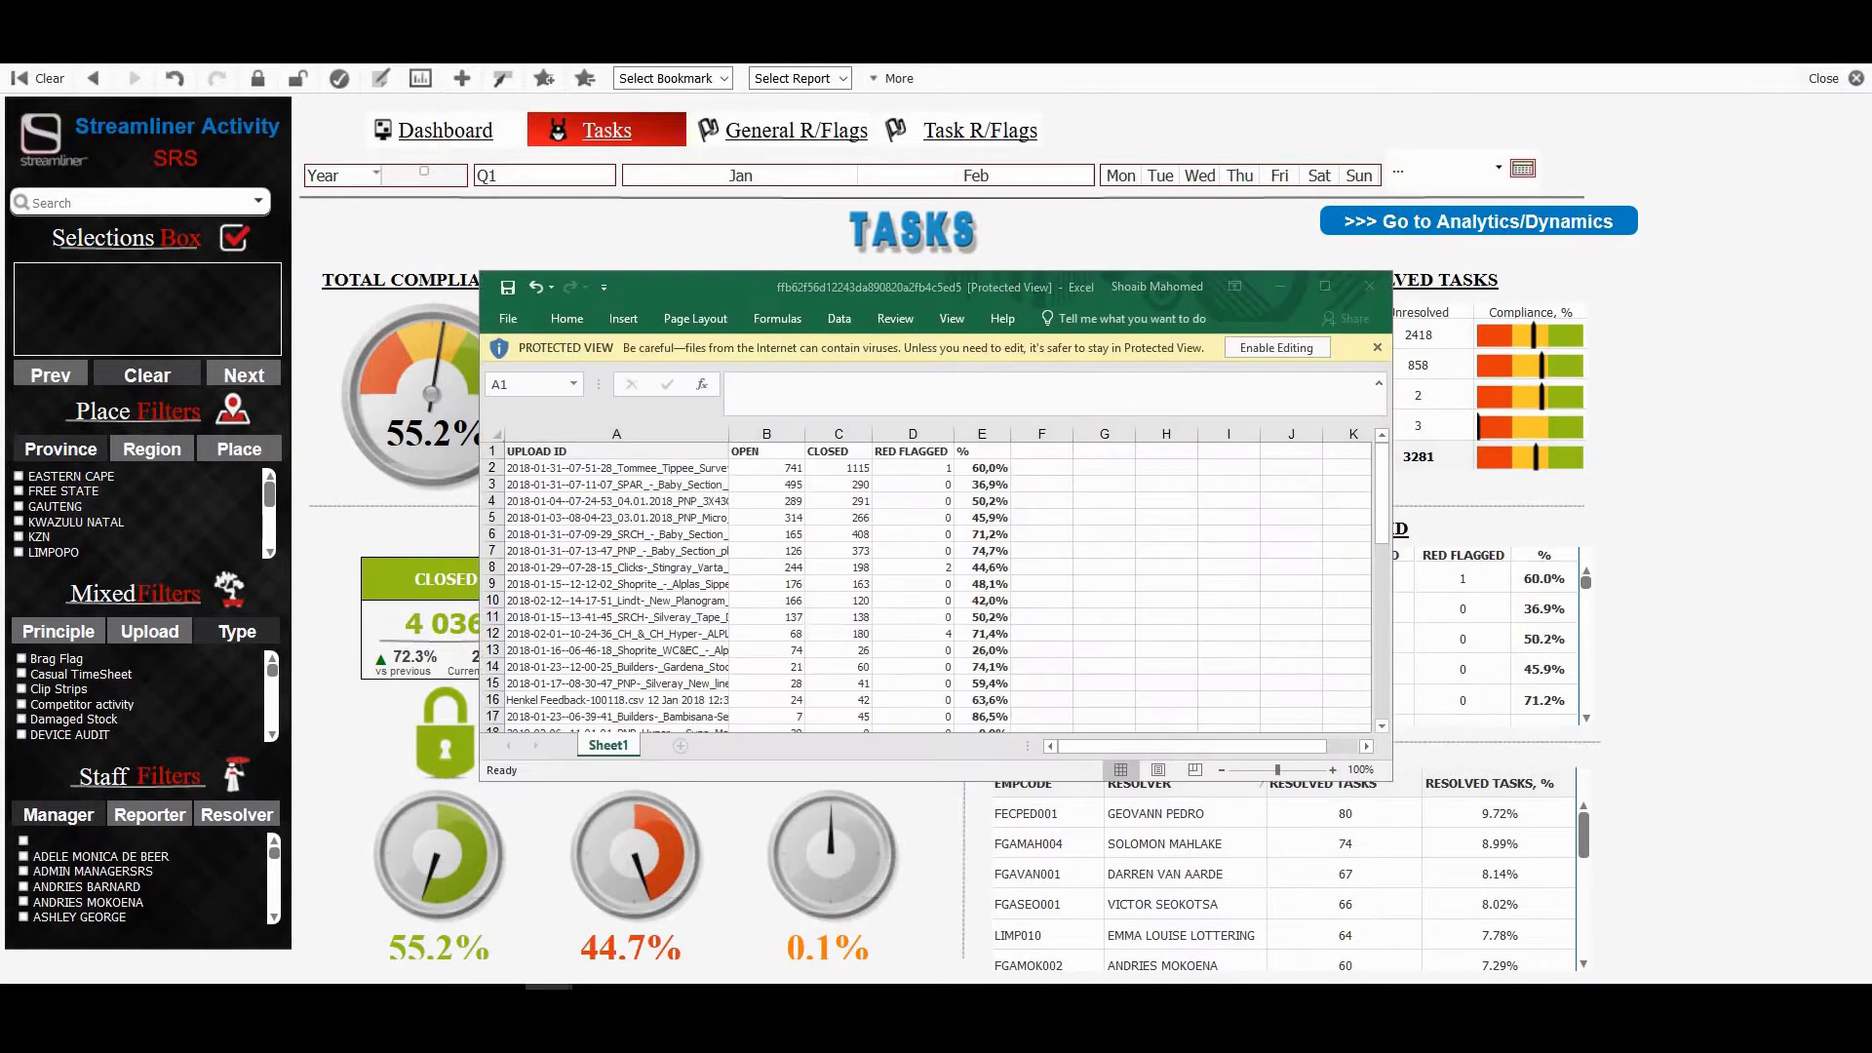
Step: Make the exported Excel sheet editable and full-screen, autofit column A for full Upload IDs, then return to QlikView
{"action": "left_click", "coordinate": [1283, 349]}
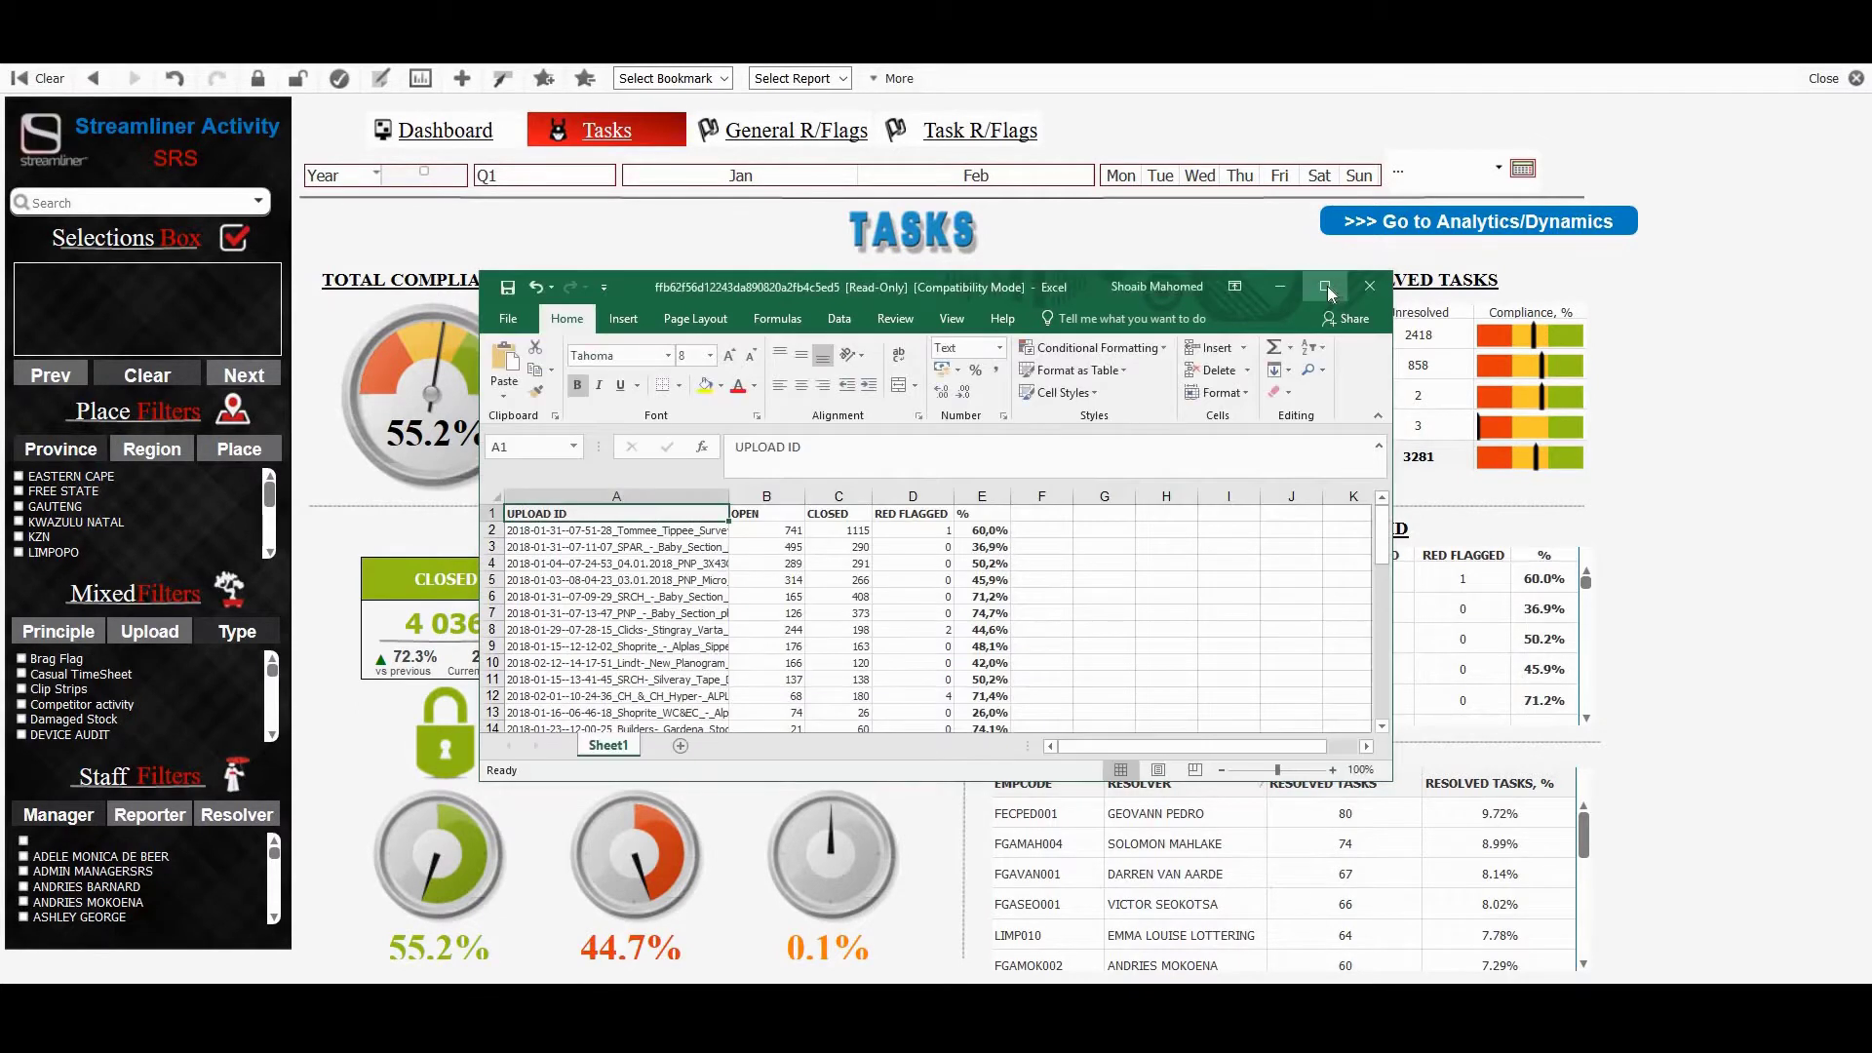
{"action": "left_click", "coordinate": [1326, 286]}
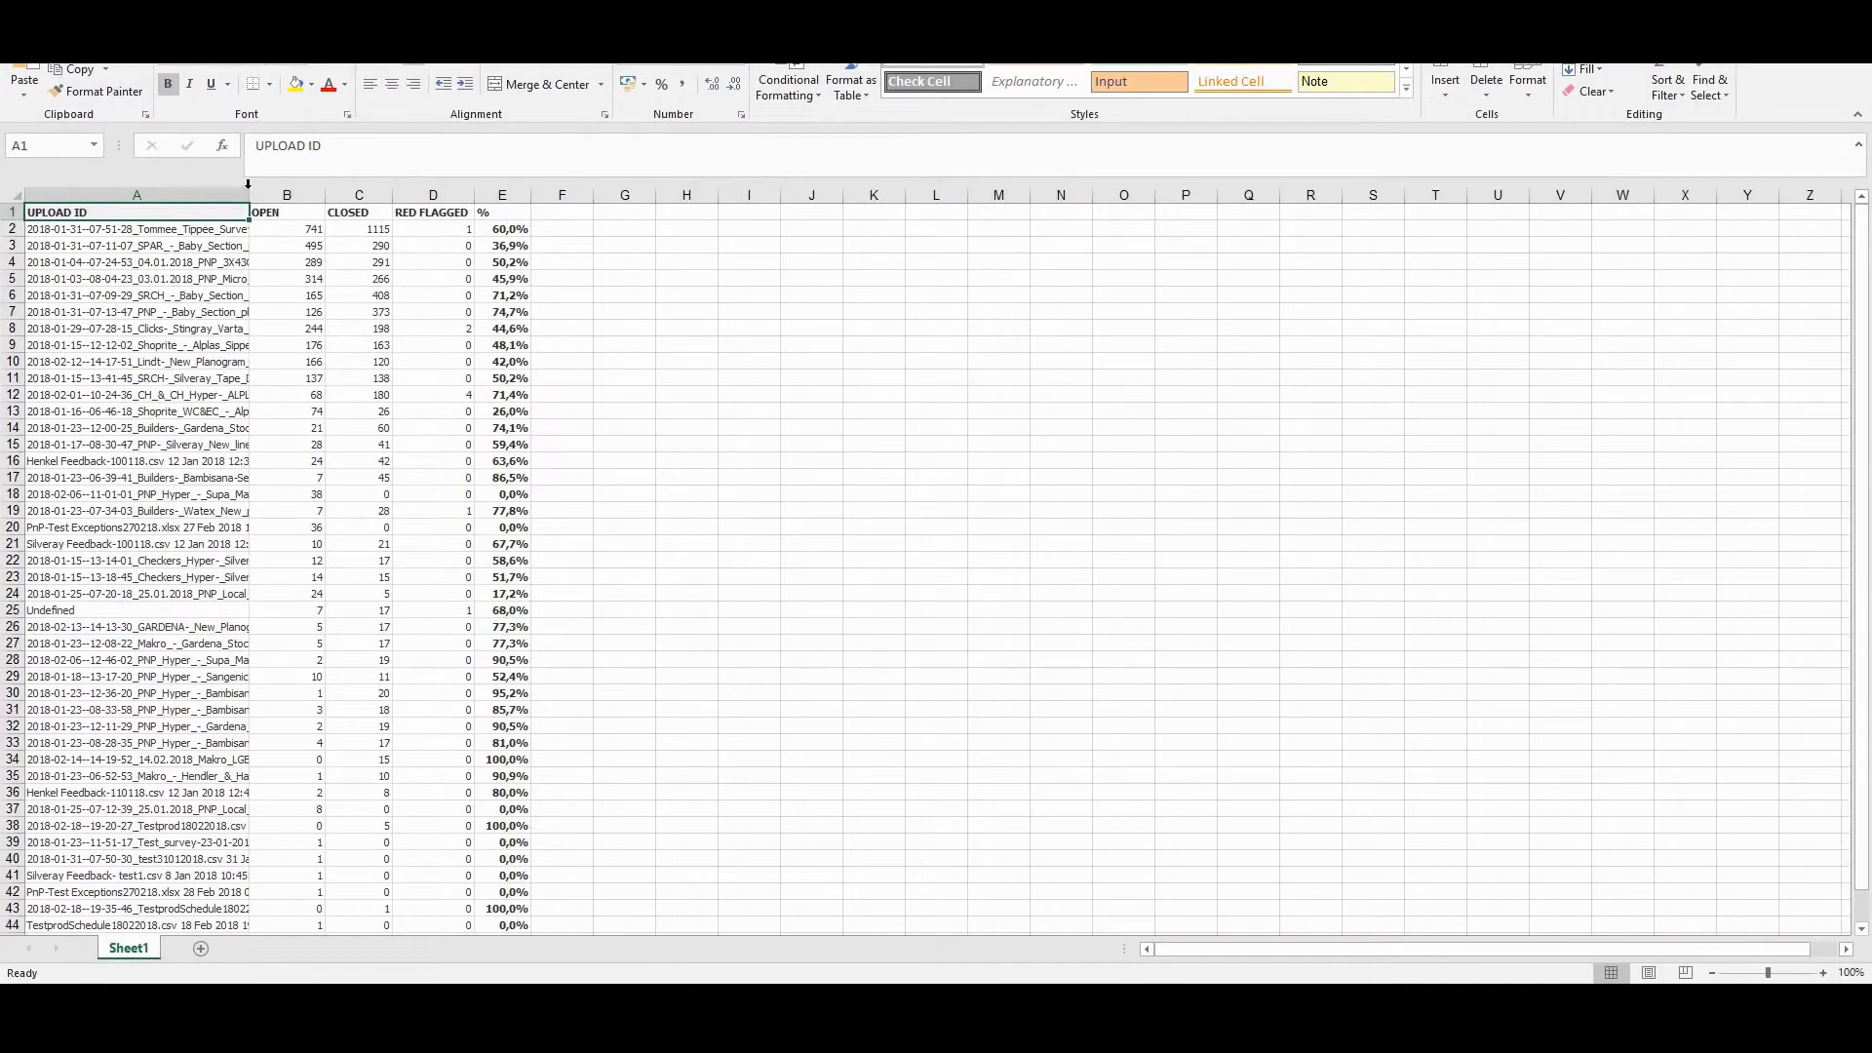
{"action": "double_click", "coordinate": [248, 185]}
{"action": "scroll", "coordinate": [849, 546], "scroll_direction": "down", "scroll_amount": 6}
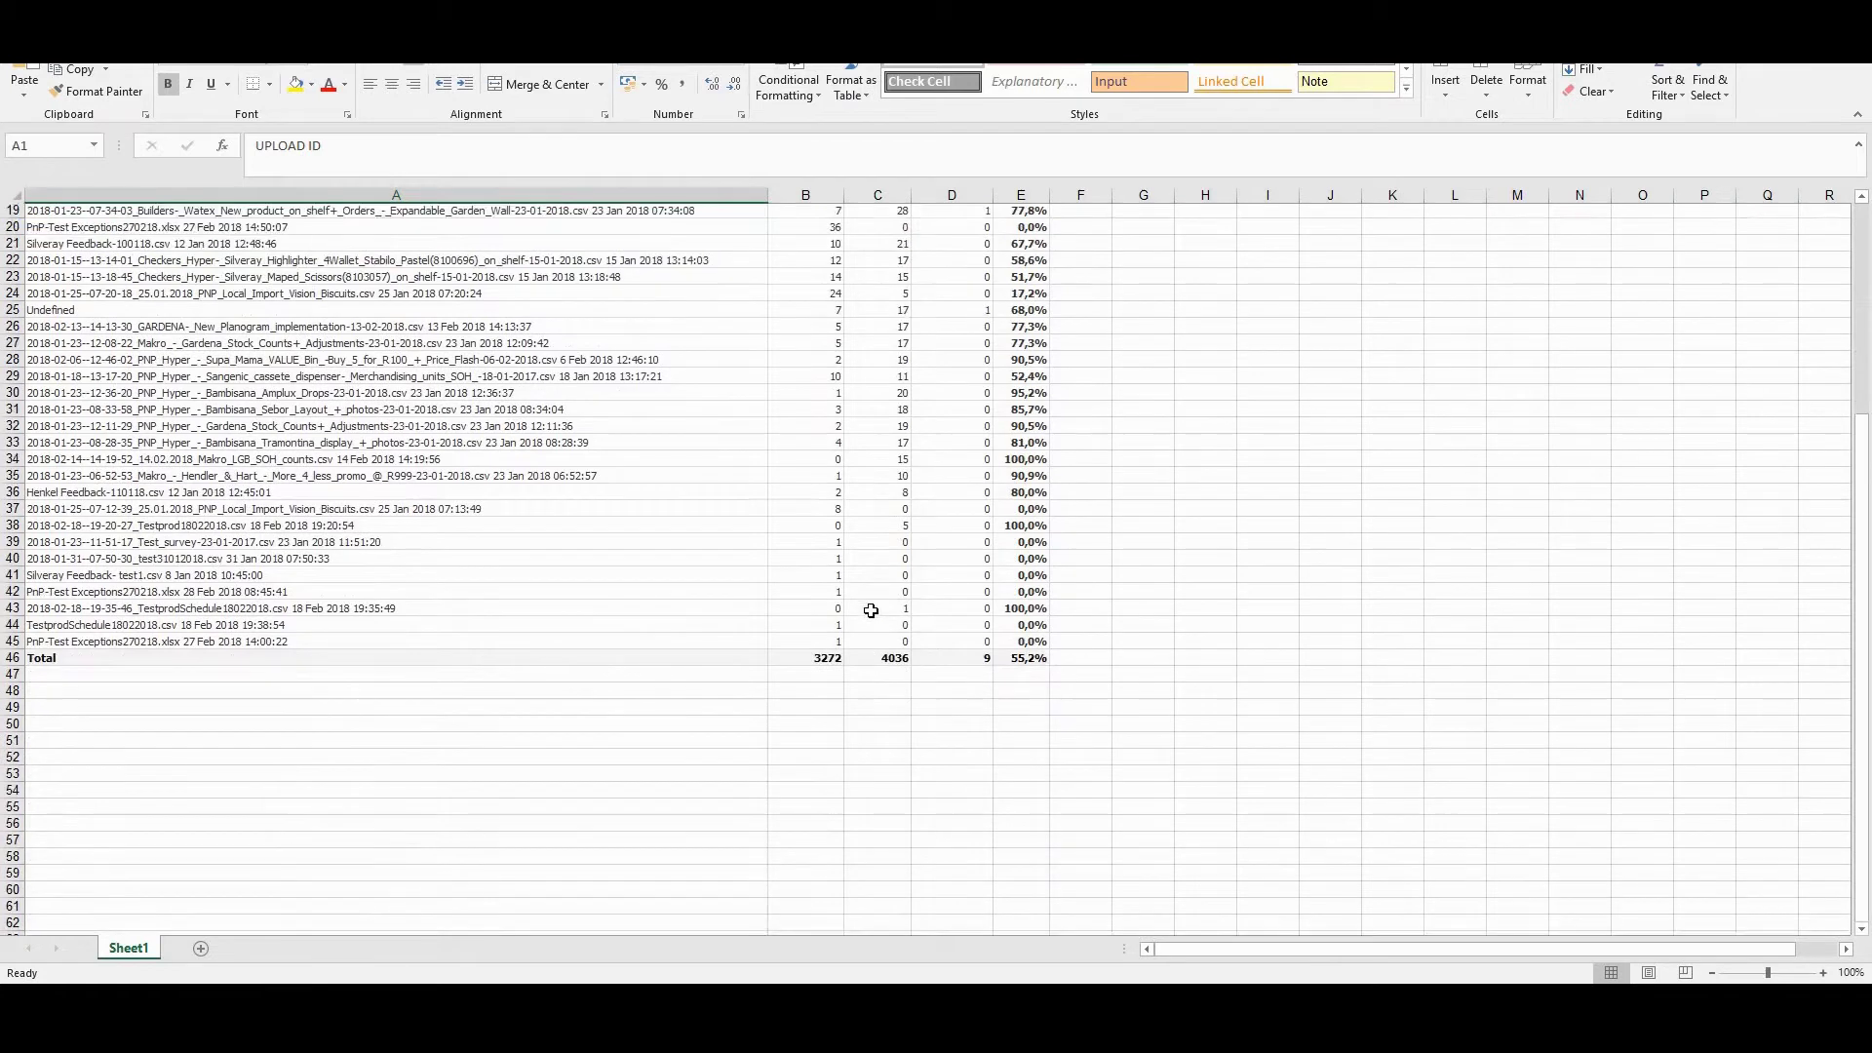
{"action": "scroll", "coordinate": [871, 610], "scroll_direction": "up", "scroll_amount": 6}
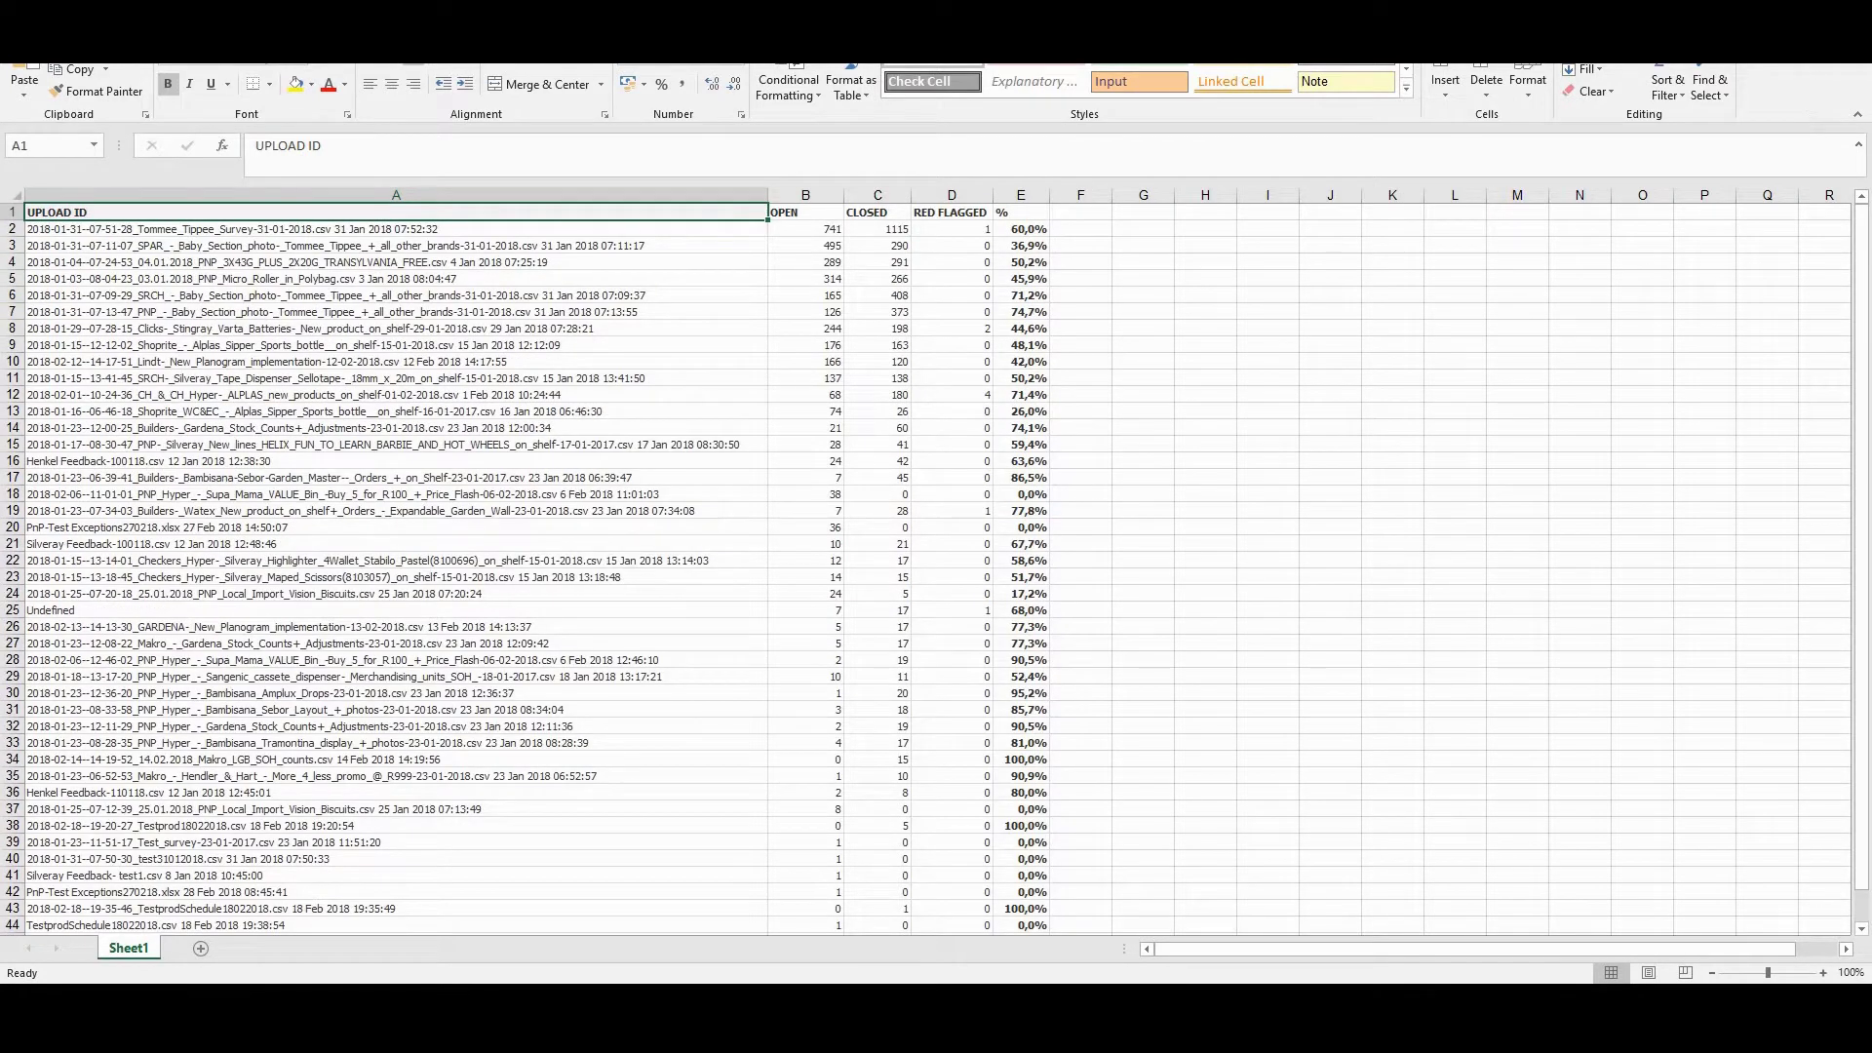
{"action": "key", "text": "alt+Tab"}
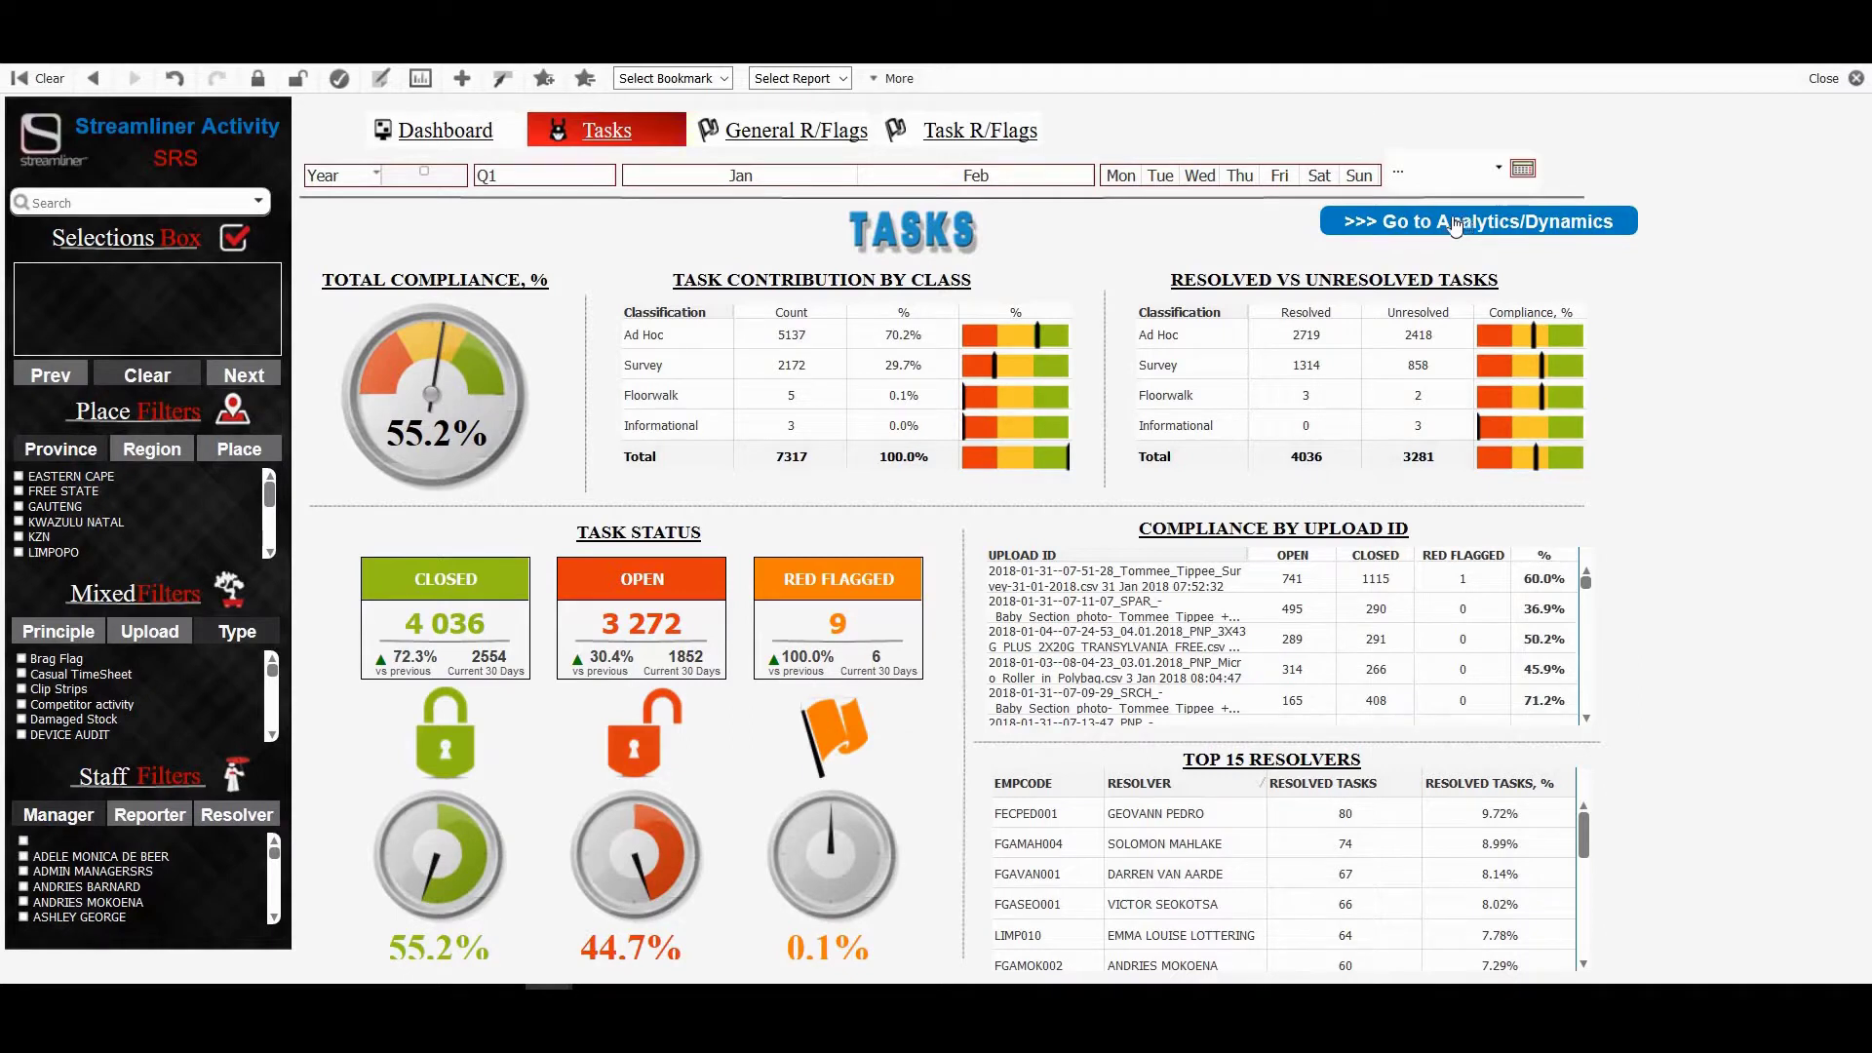
Step: Open the task Analytics/Dynamics sheet and cycle the Resolved chart through Date and Month back to WeekDay
{"action": "left_click", "coordinate": [1560, 226]}
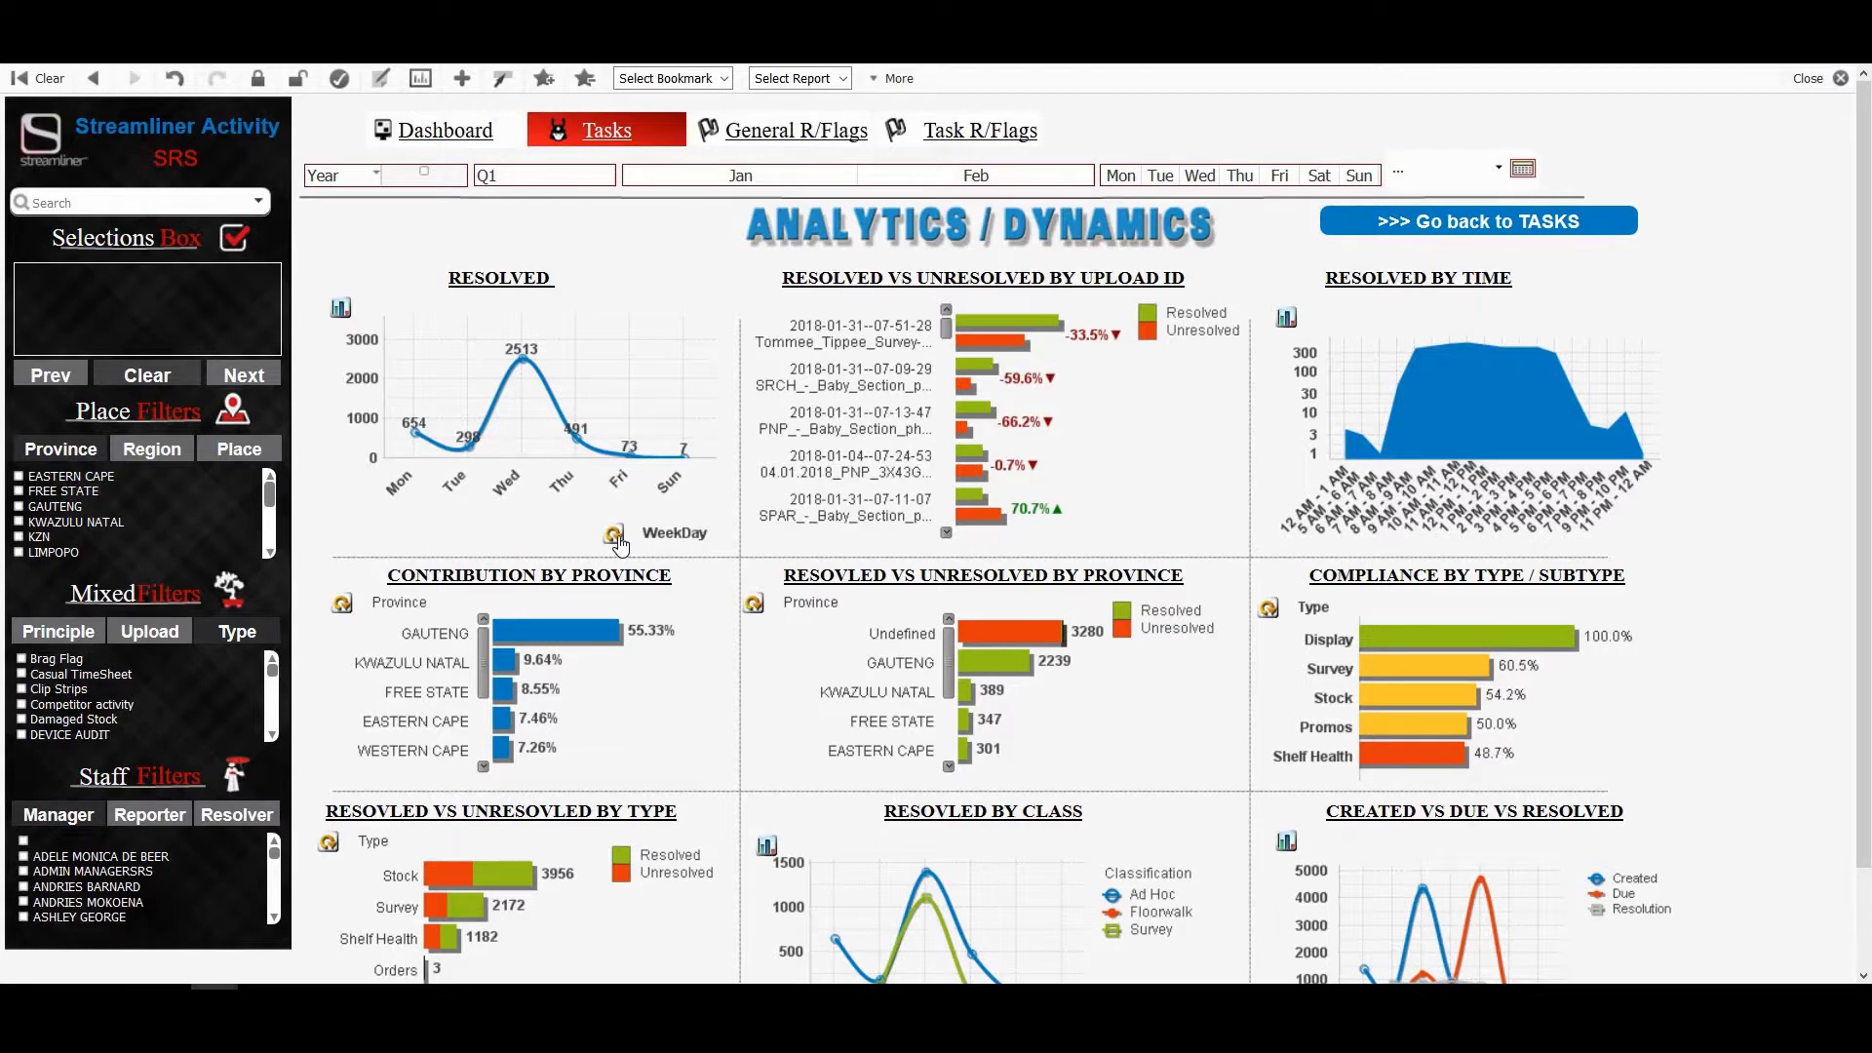
{"action": "left_click", "coordinate": [615, 535]}
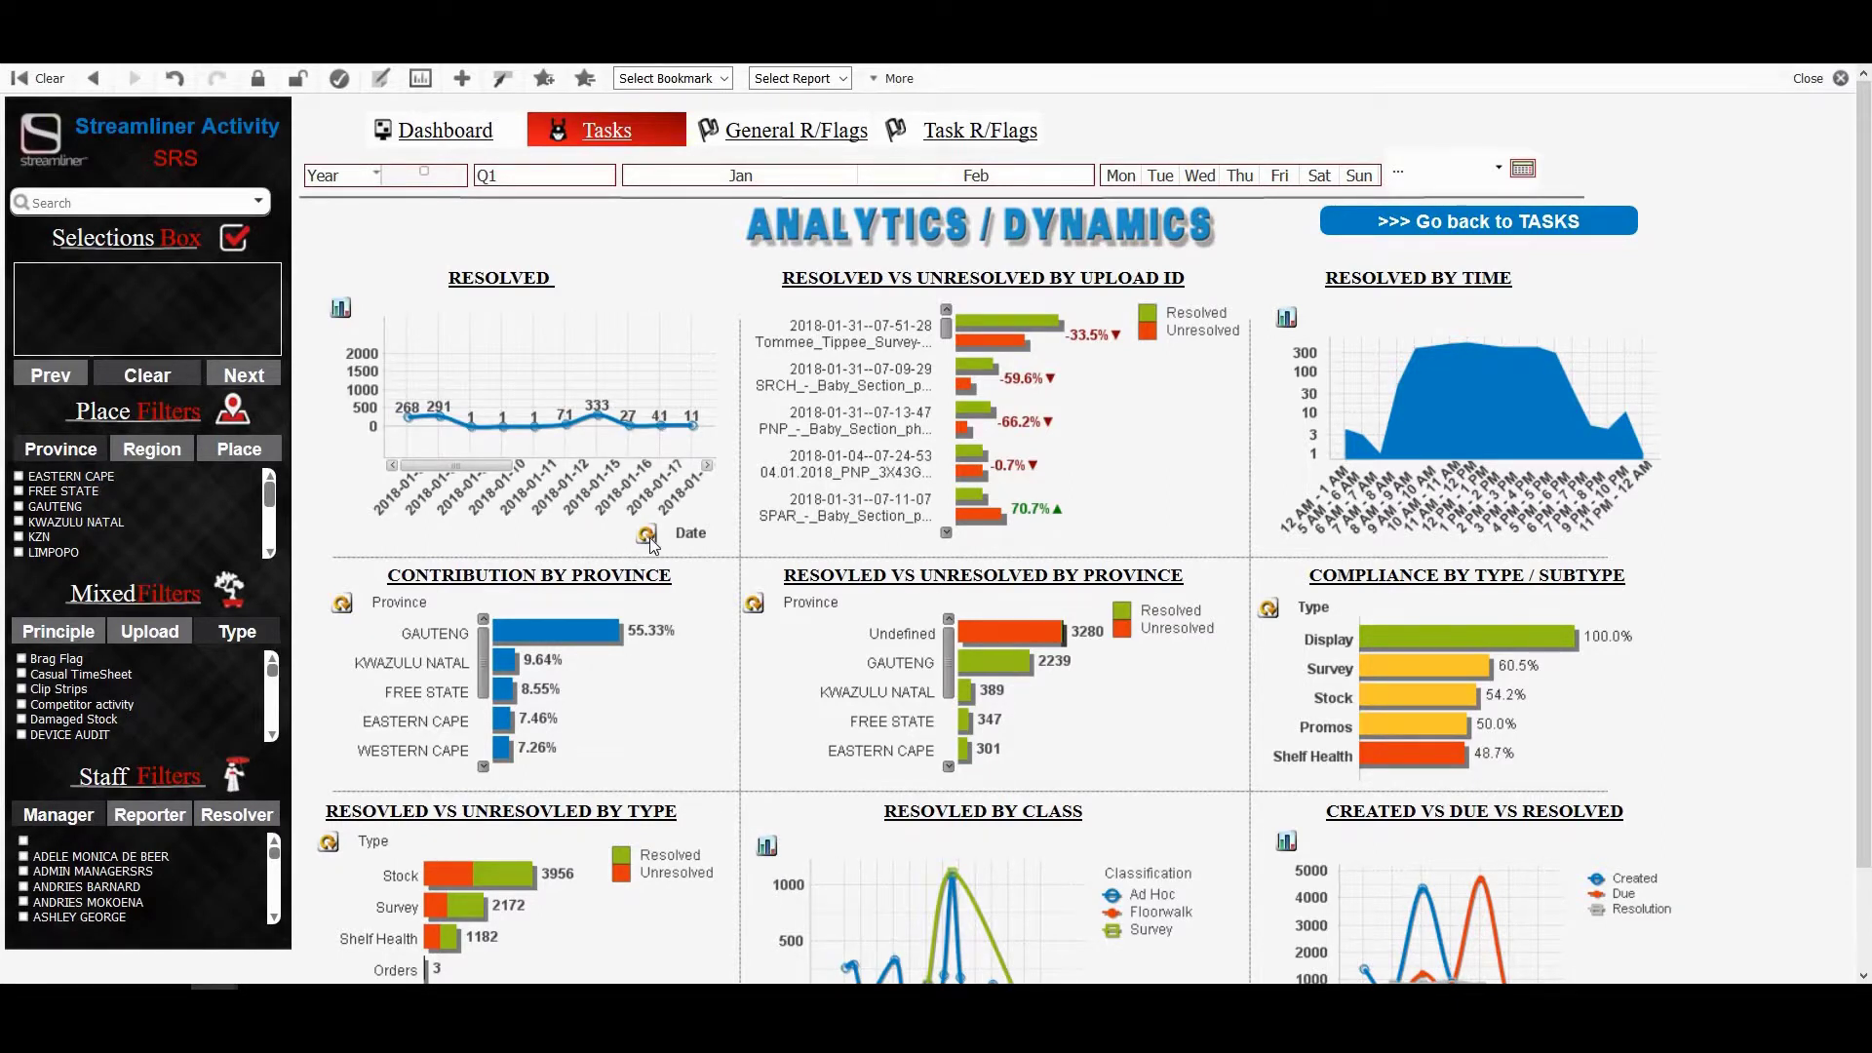
{"action": "left_click", "coordinate": [647, 535]}
{"action": "left_click", "coordinate": [636, 534]}
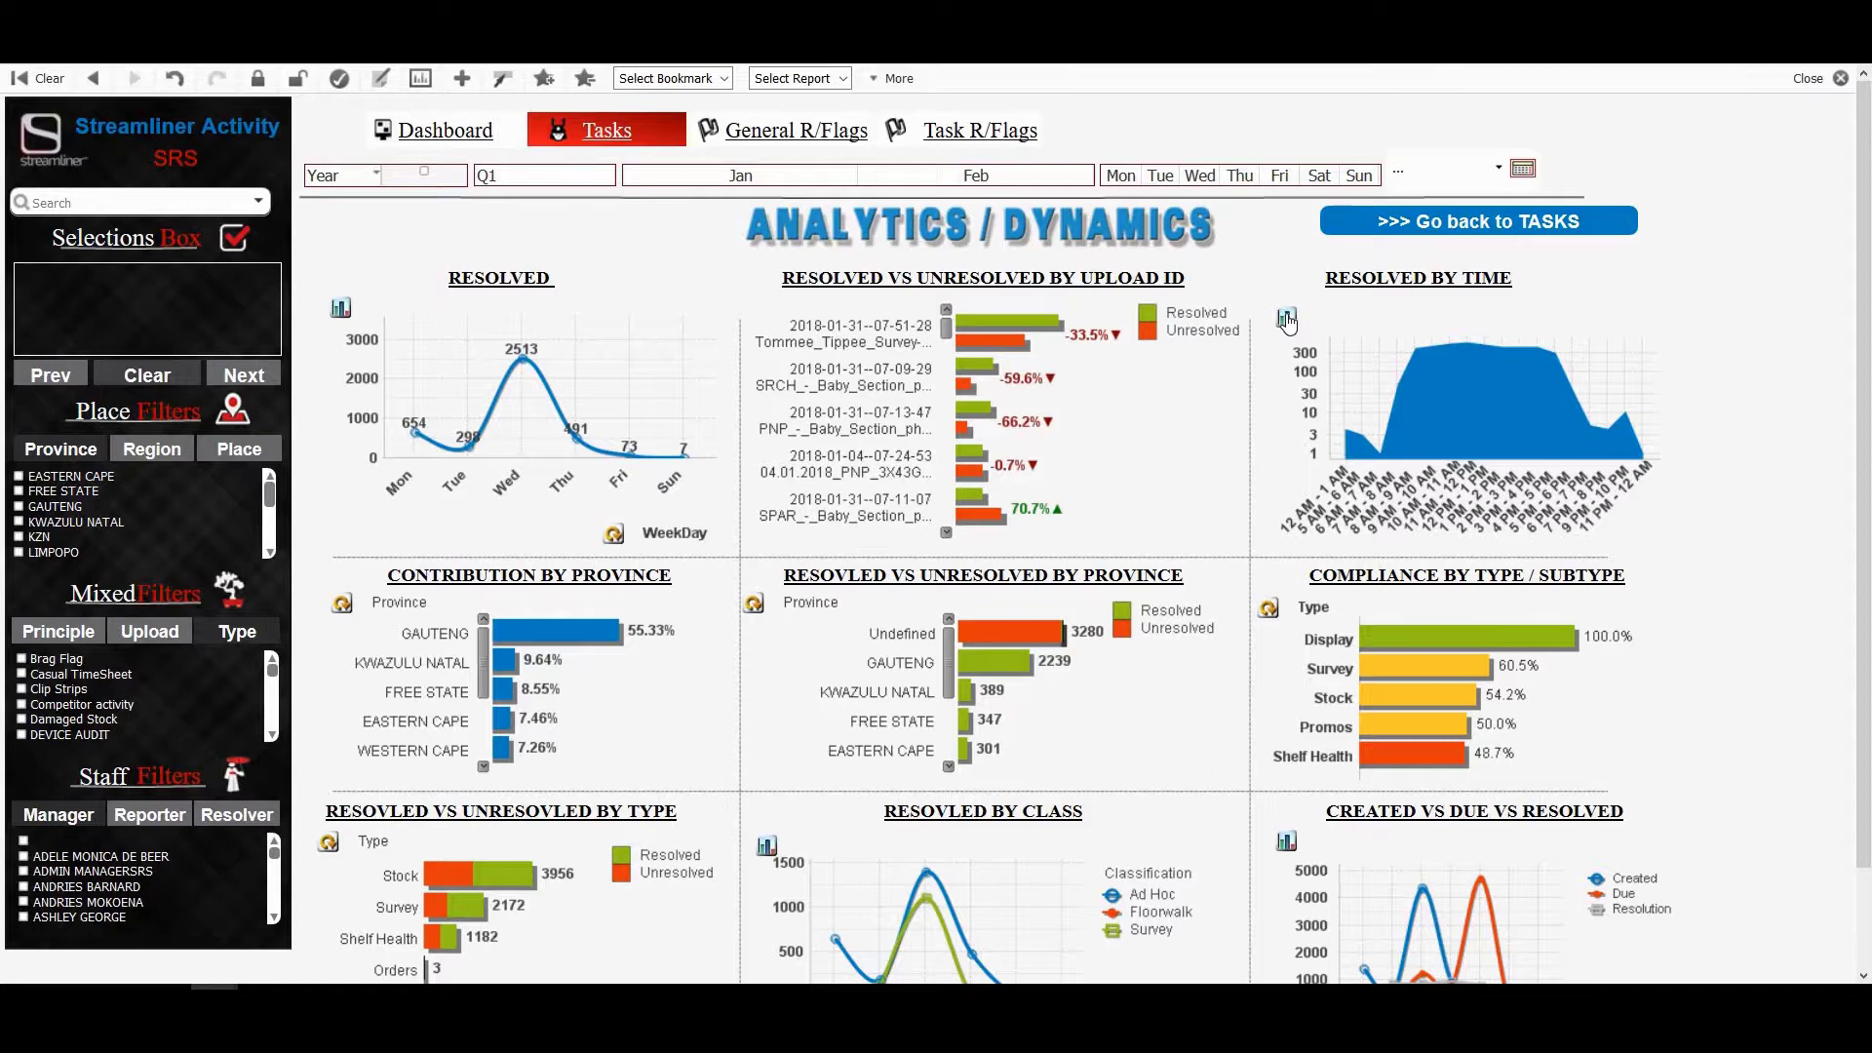
{"action": "left_click", "coordinate": [1287, 319]}
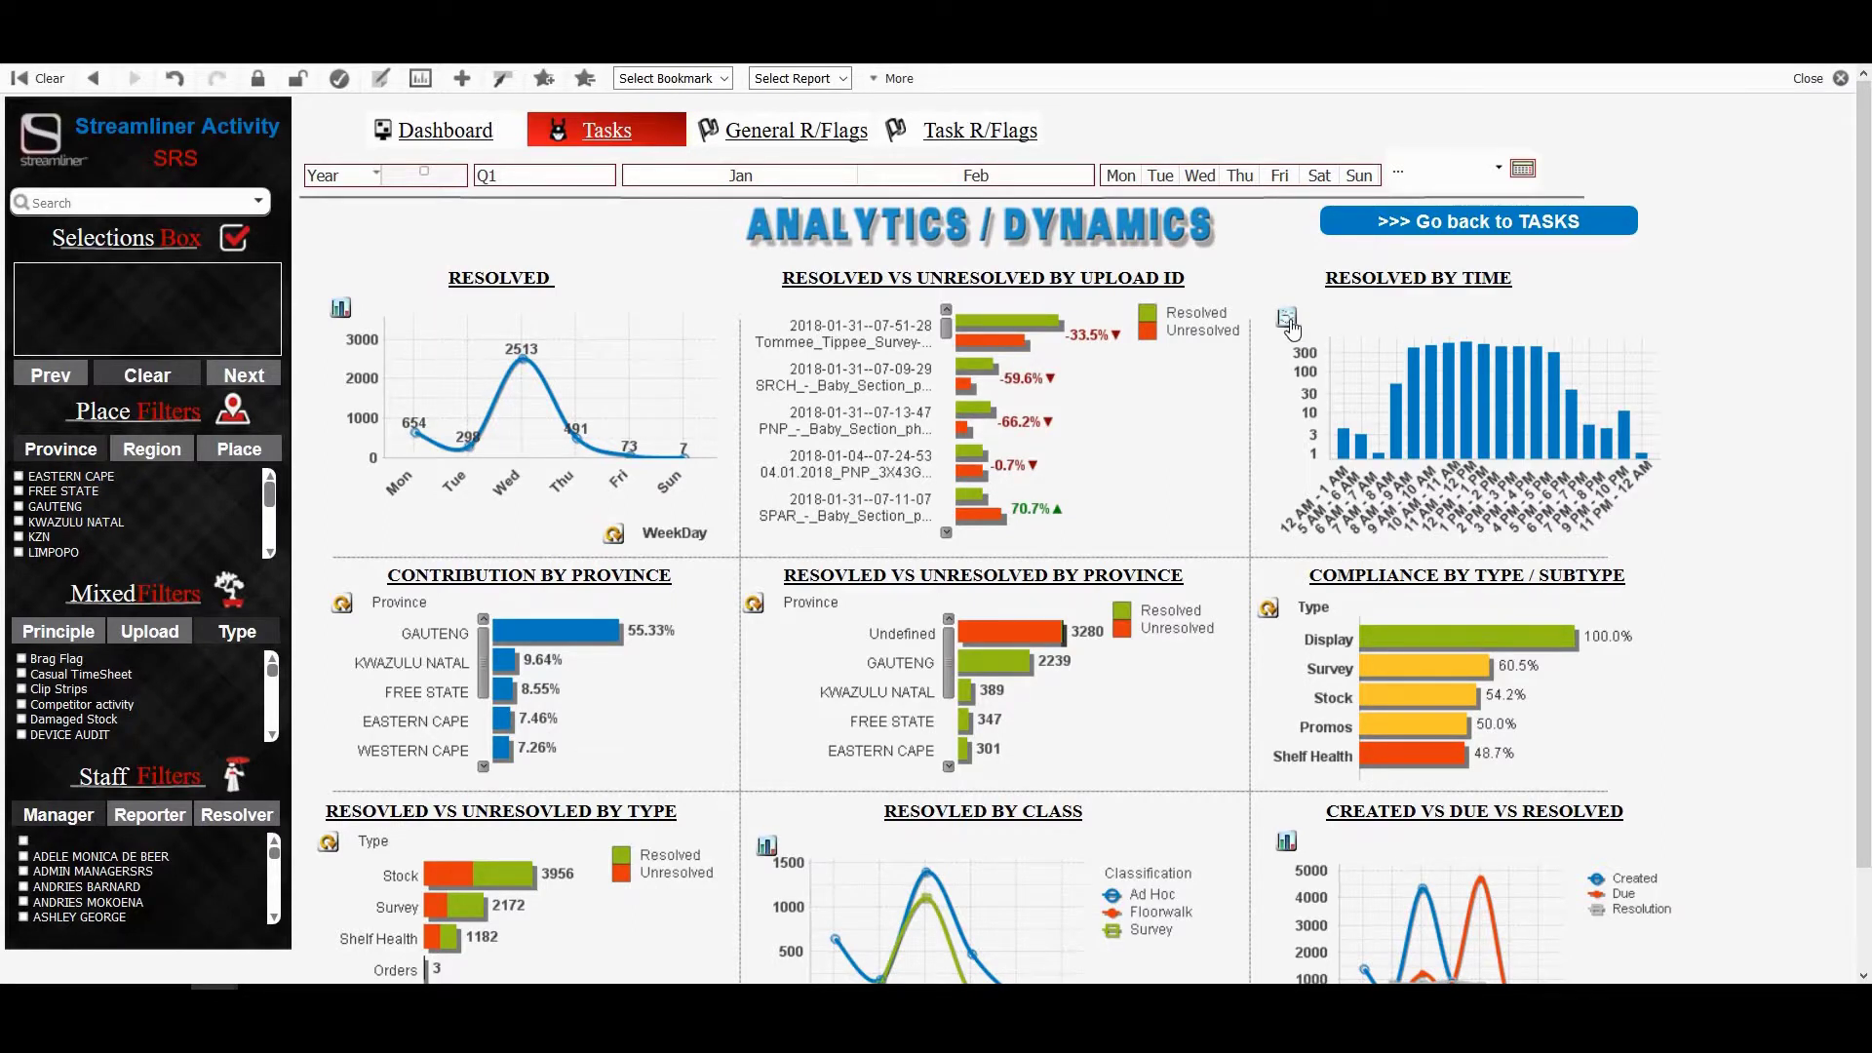
{"action": "left_click", "coordinate": [1288, 322]}
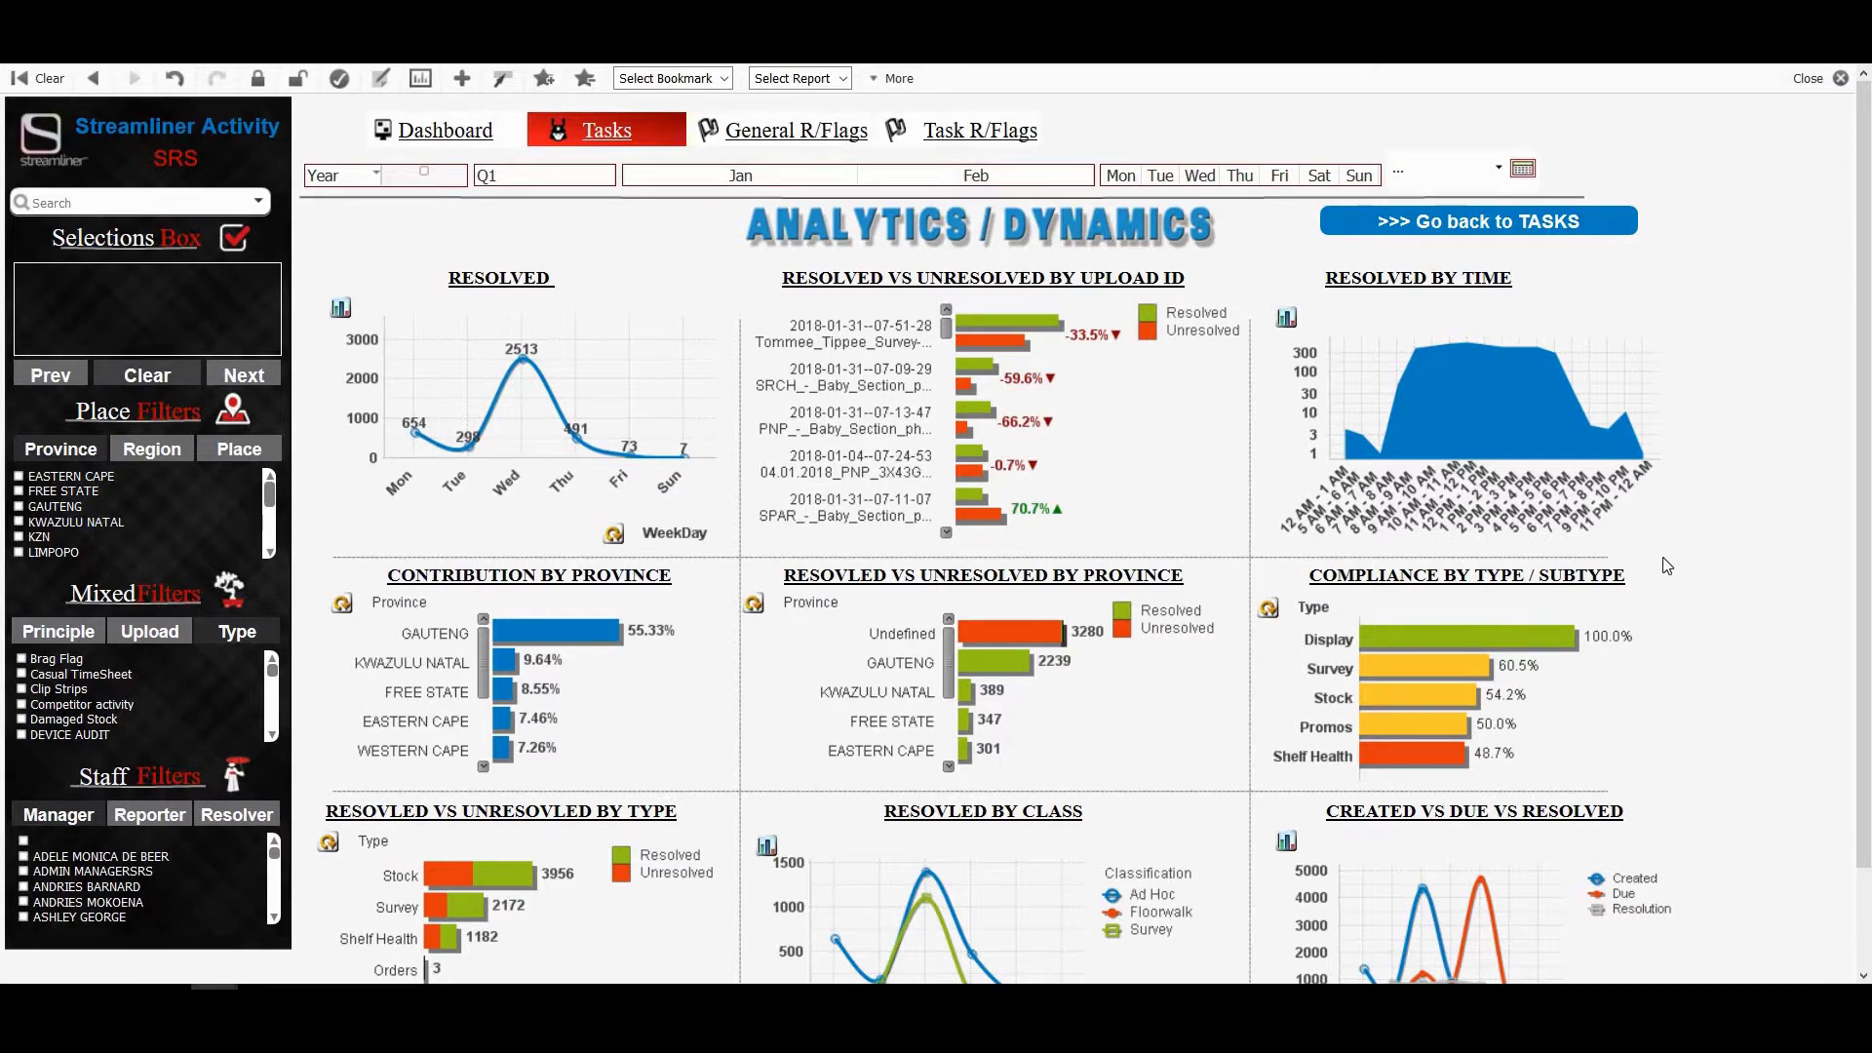
{"action": "scroll", "coordinate": [1663, 557], "scroll_direction": "down", "scroll_amount": 1}
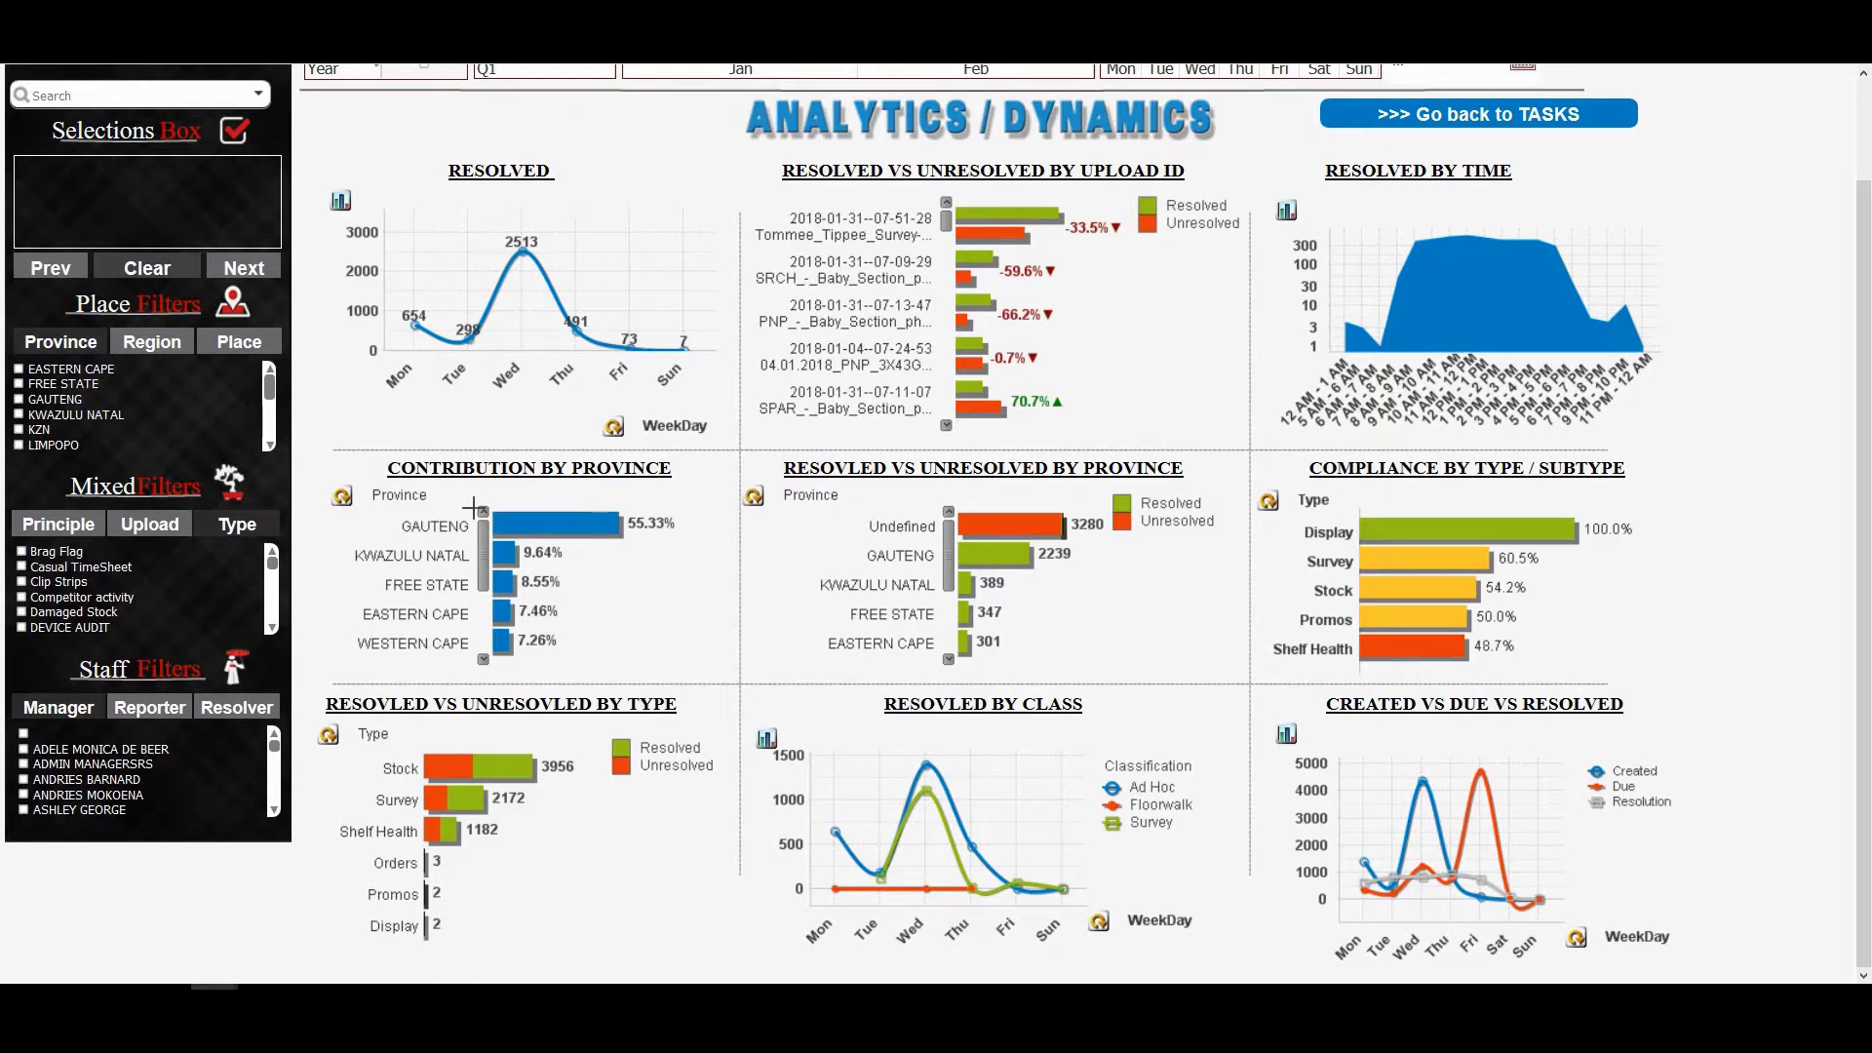
{"action": "left_click", "coordinate": [348, 503]}
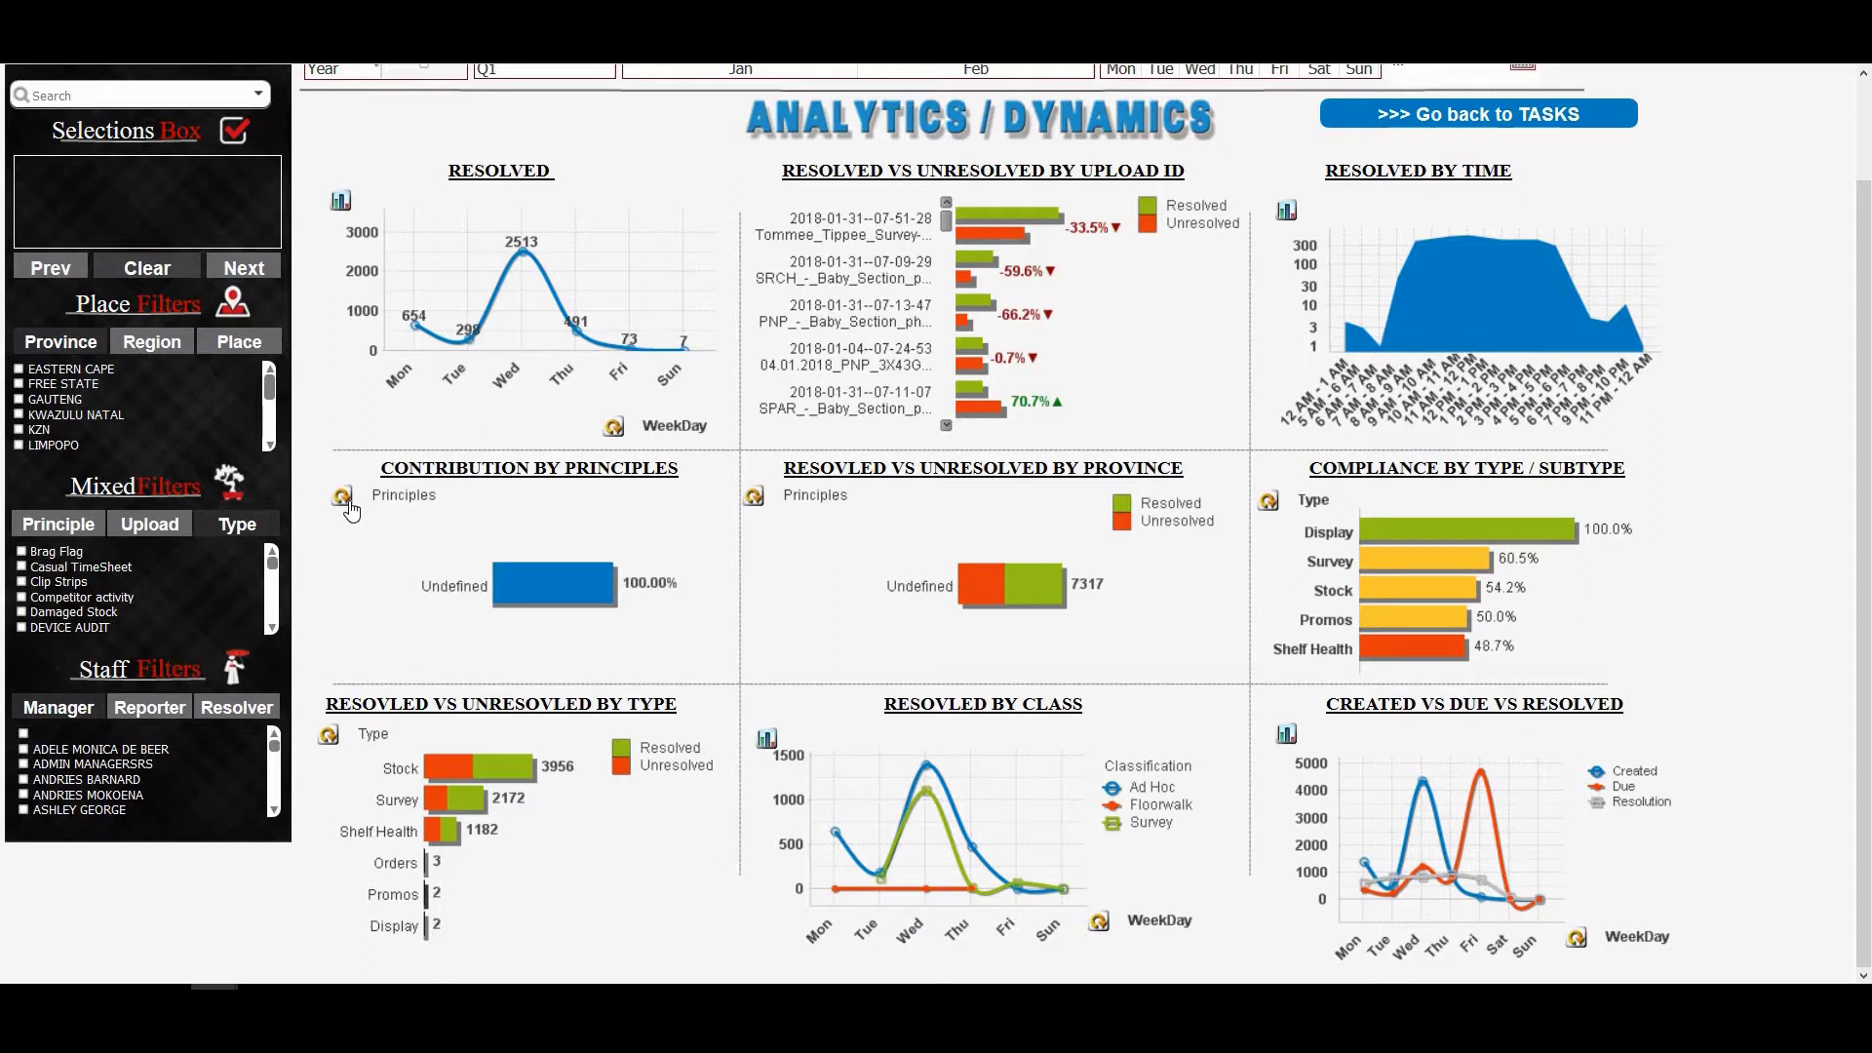
{"action": "left_click", "coordinate": [348, 503]}
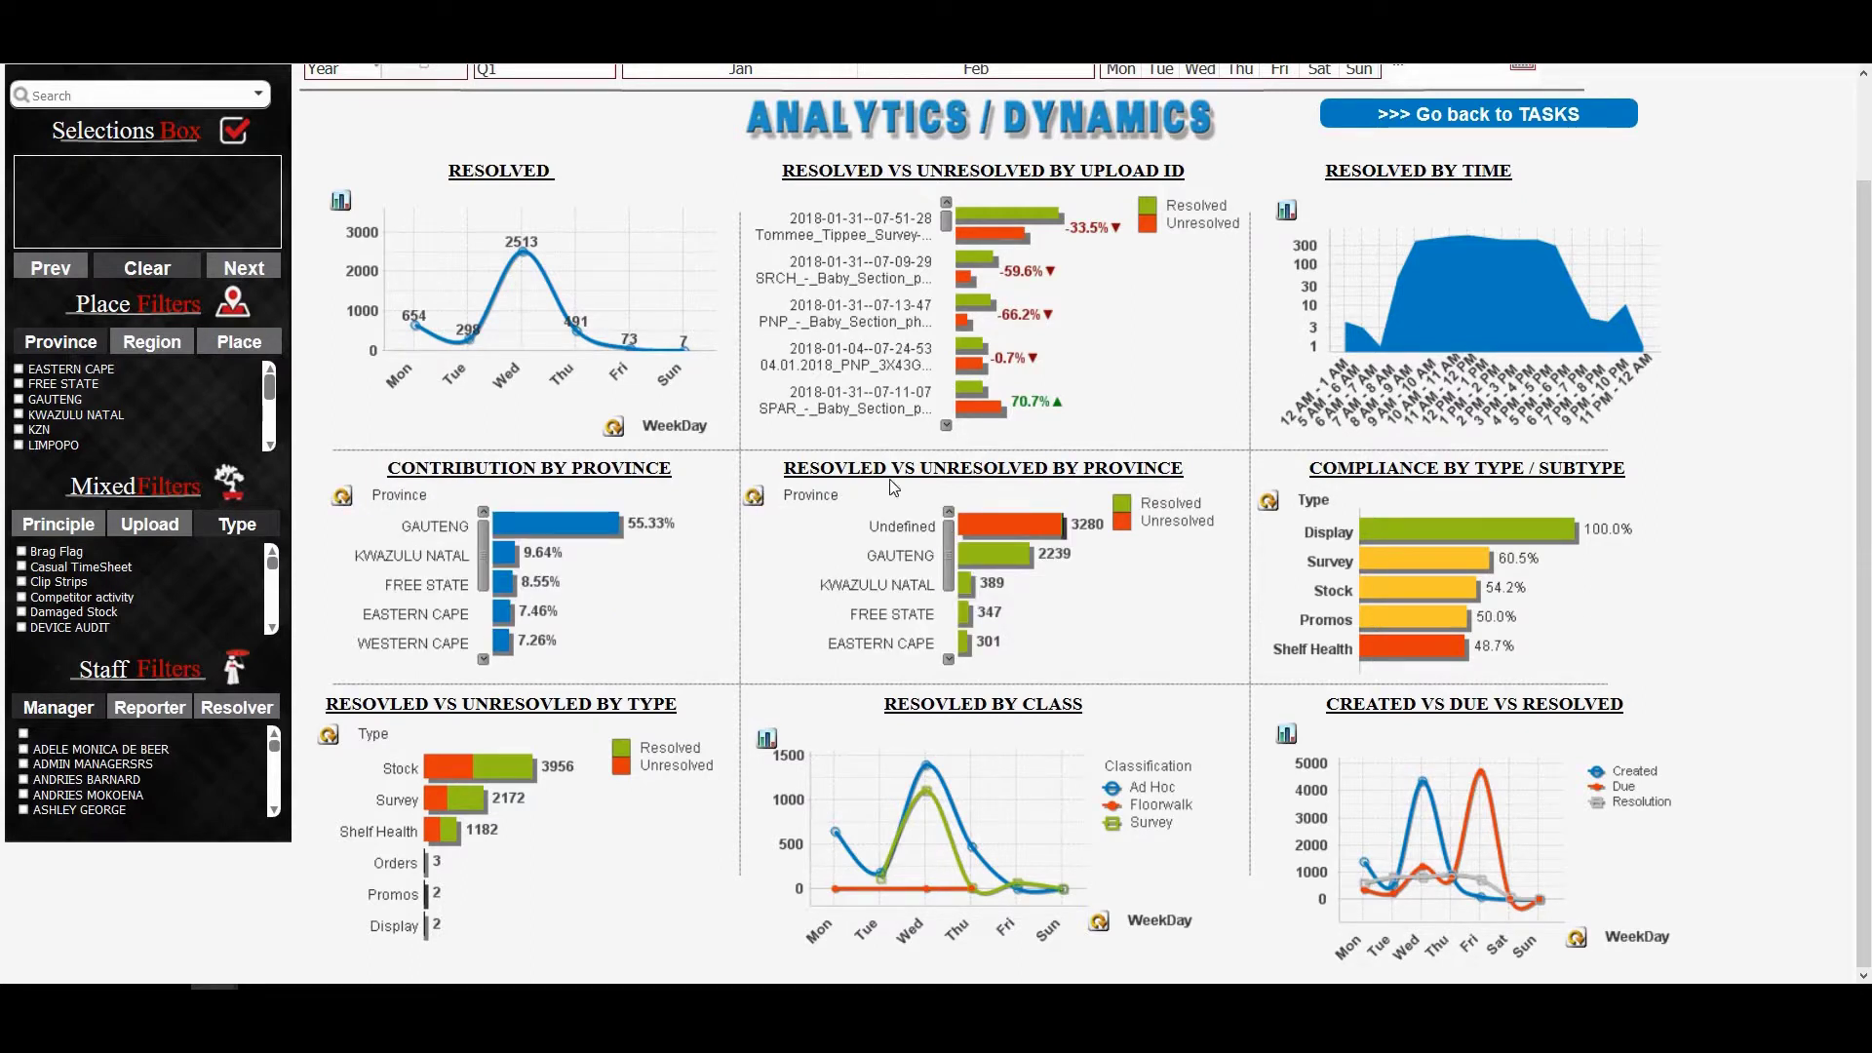
{"action": "left_click", "coordinate": [754, 499]}
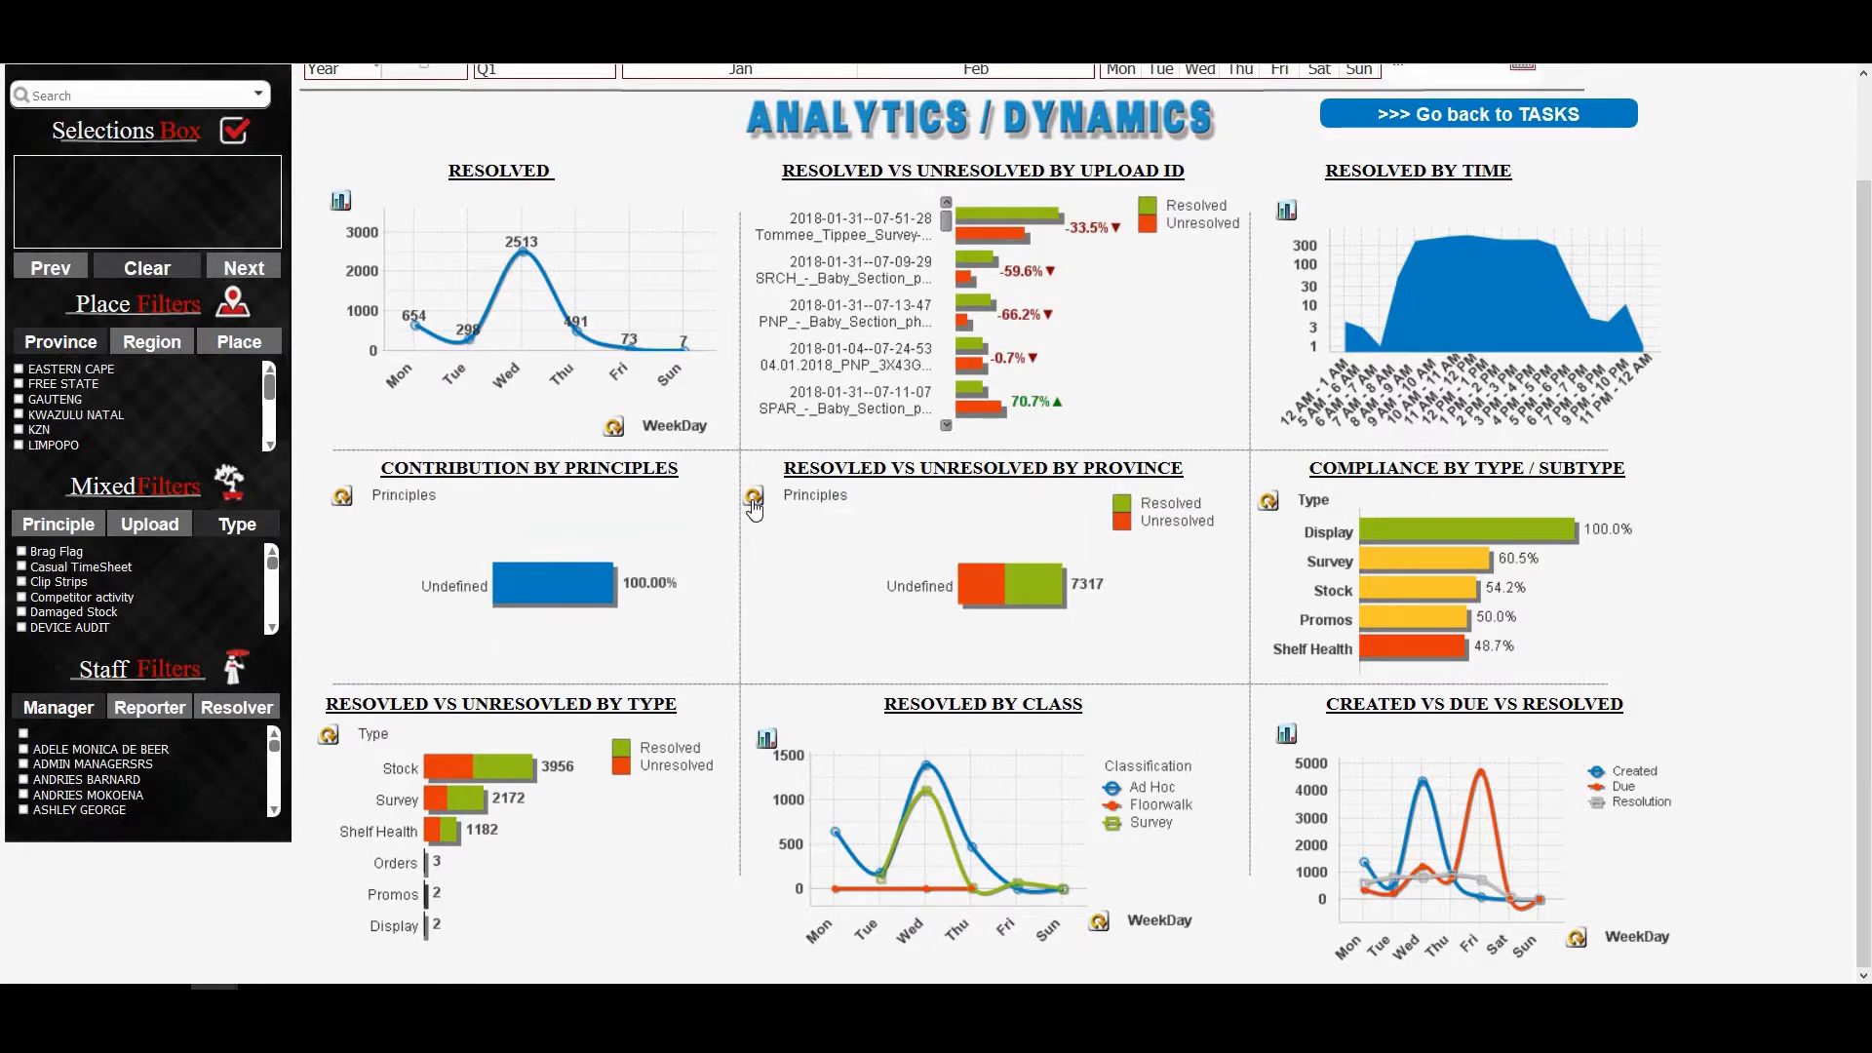
{"action": "left_click", "coordinate": [754, 500]}
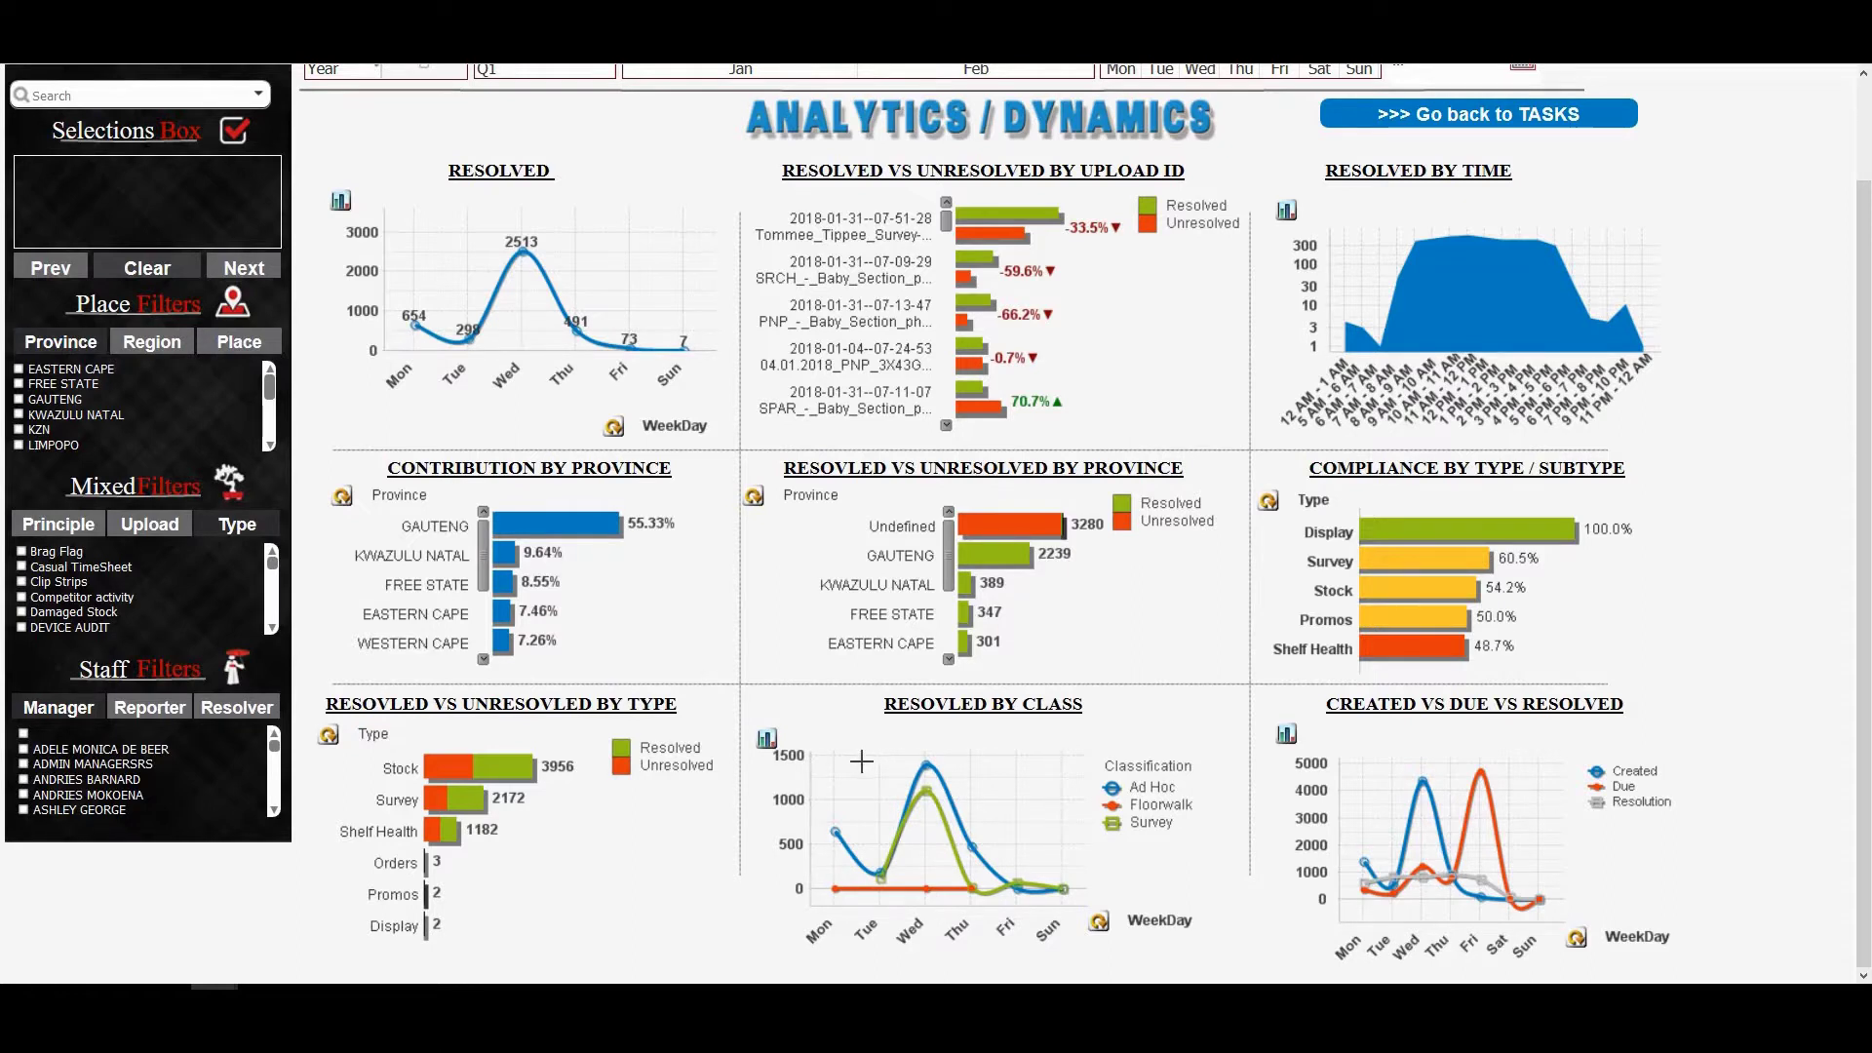
{"action": "scroll", "coordinate": [638, 458], "scroll_direction": "up", "scroll_amount": 2}
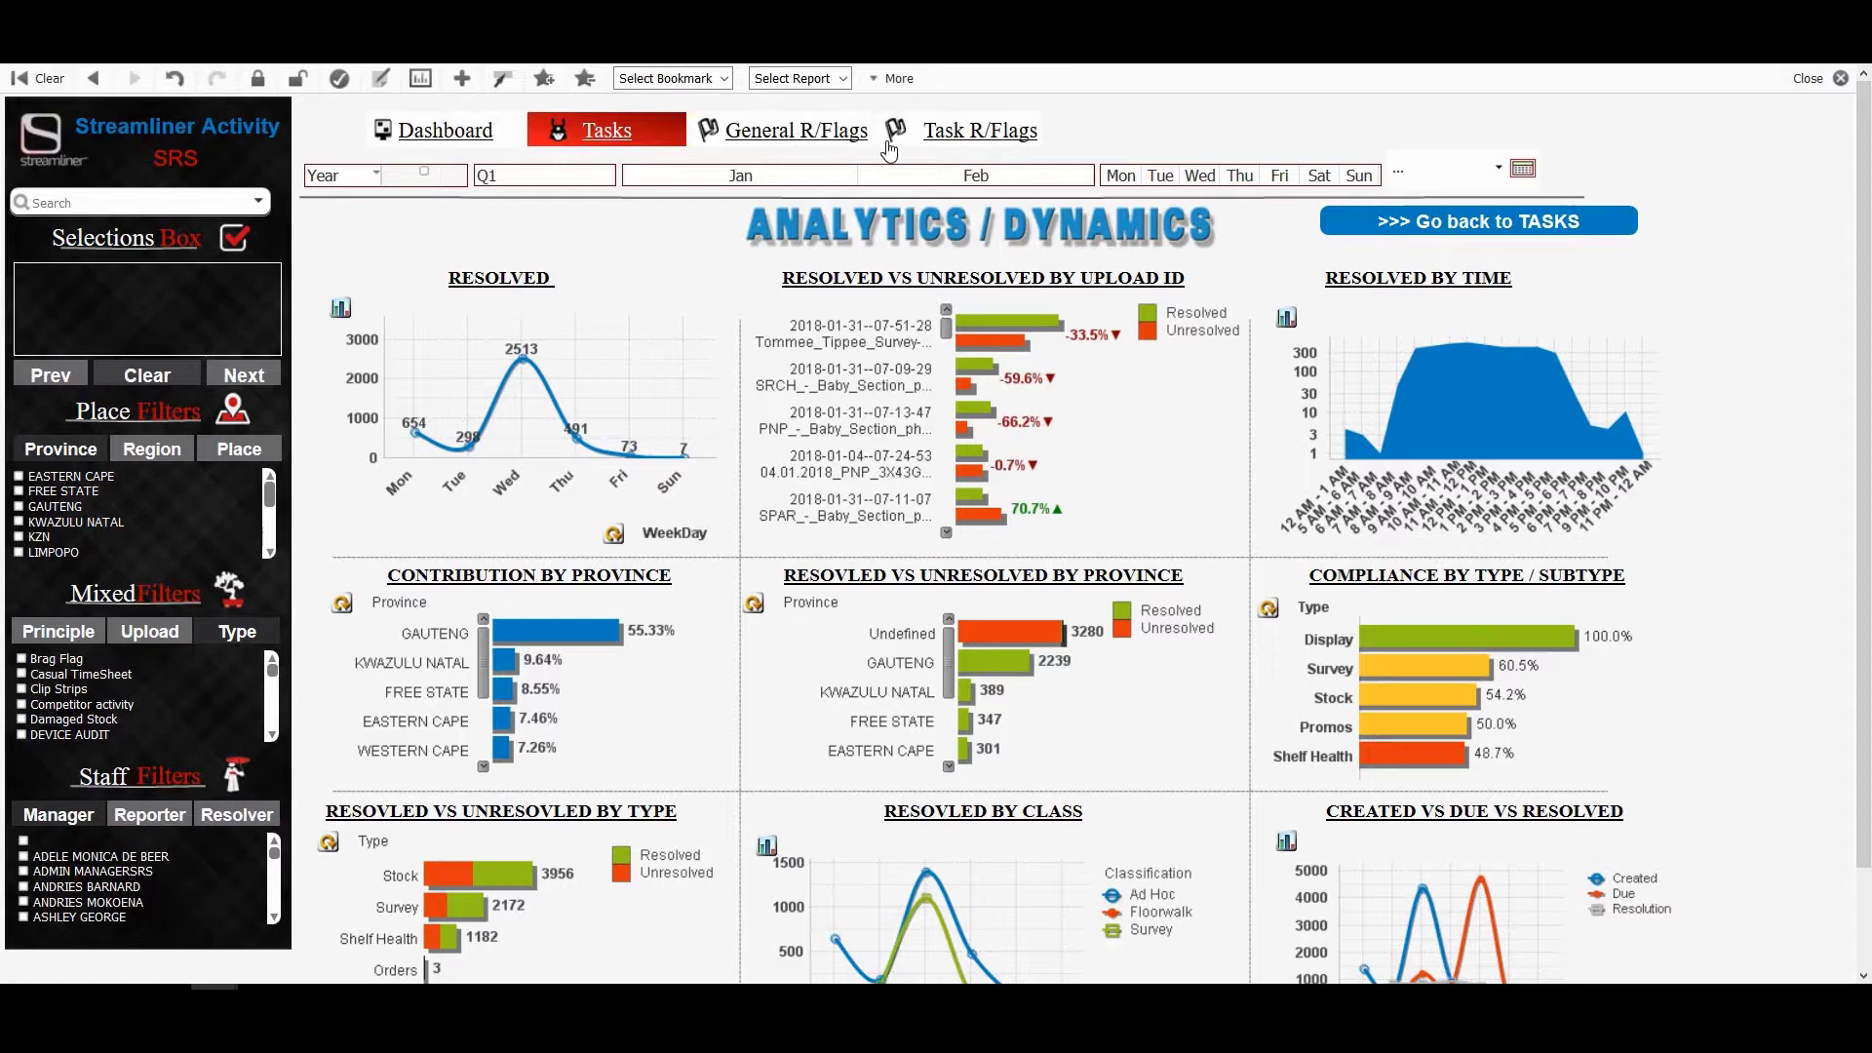
Step: Open the General R/Flags sheet, browse the resolved-versus-unresolved by type chart, and read one bar's tooltip
{"action": "left_click", "coordinate": [814, 148]}
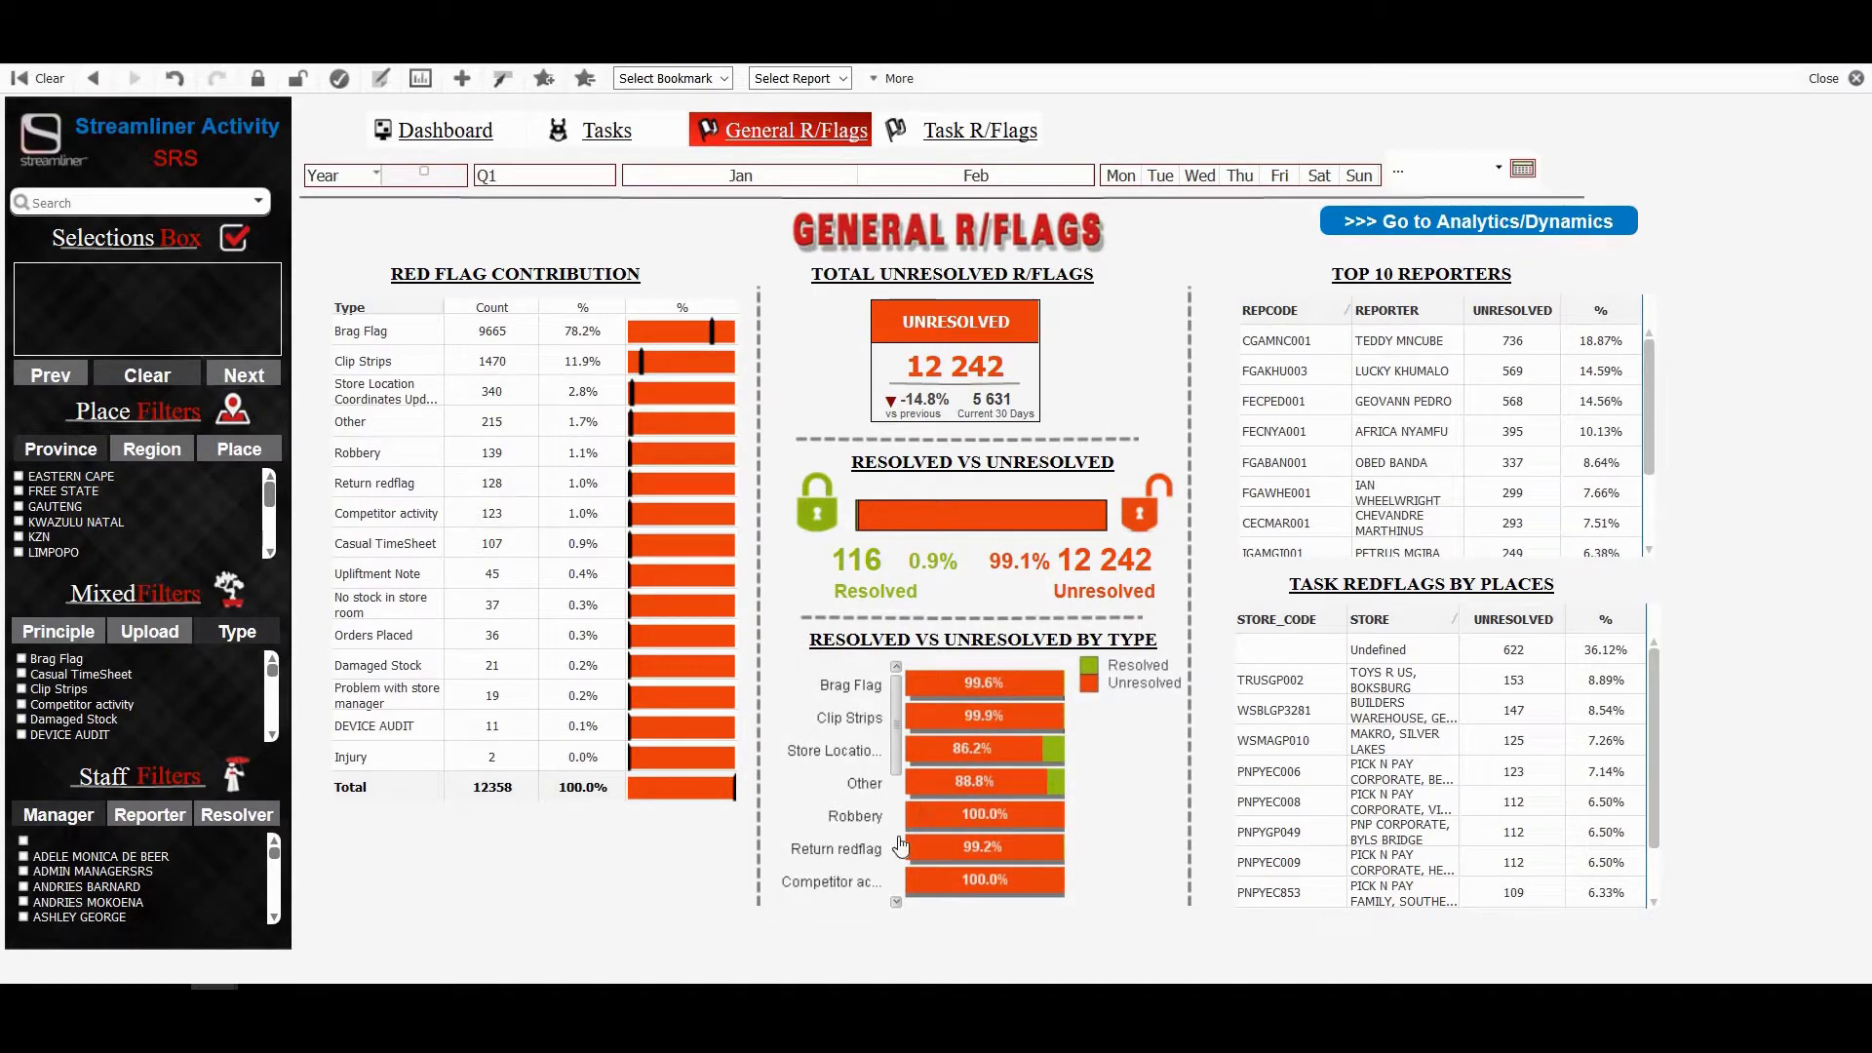
{"action": "scroll", "coordinate": [895, 747], "scroll_direction": "down", "scroll_amount": 3}
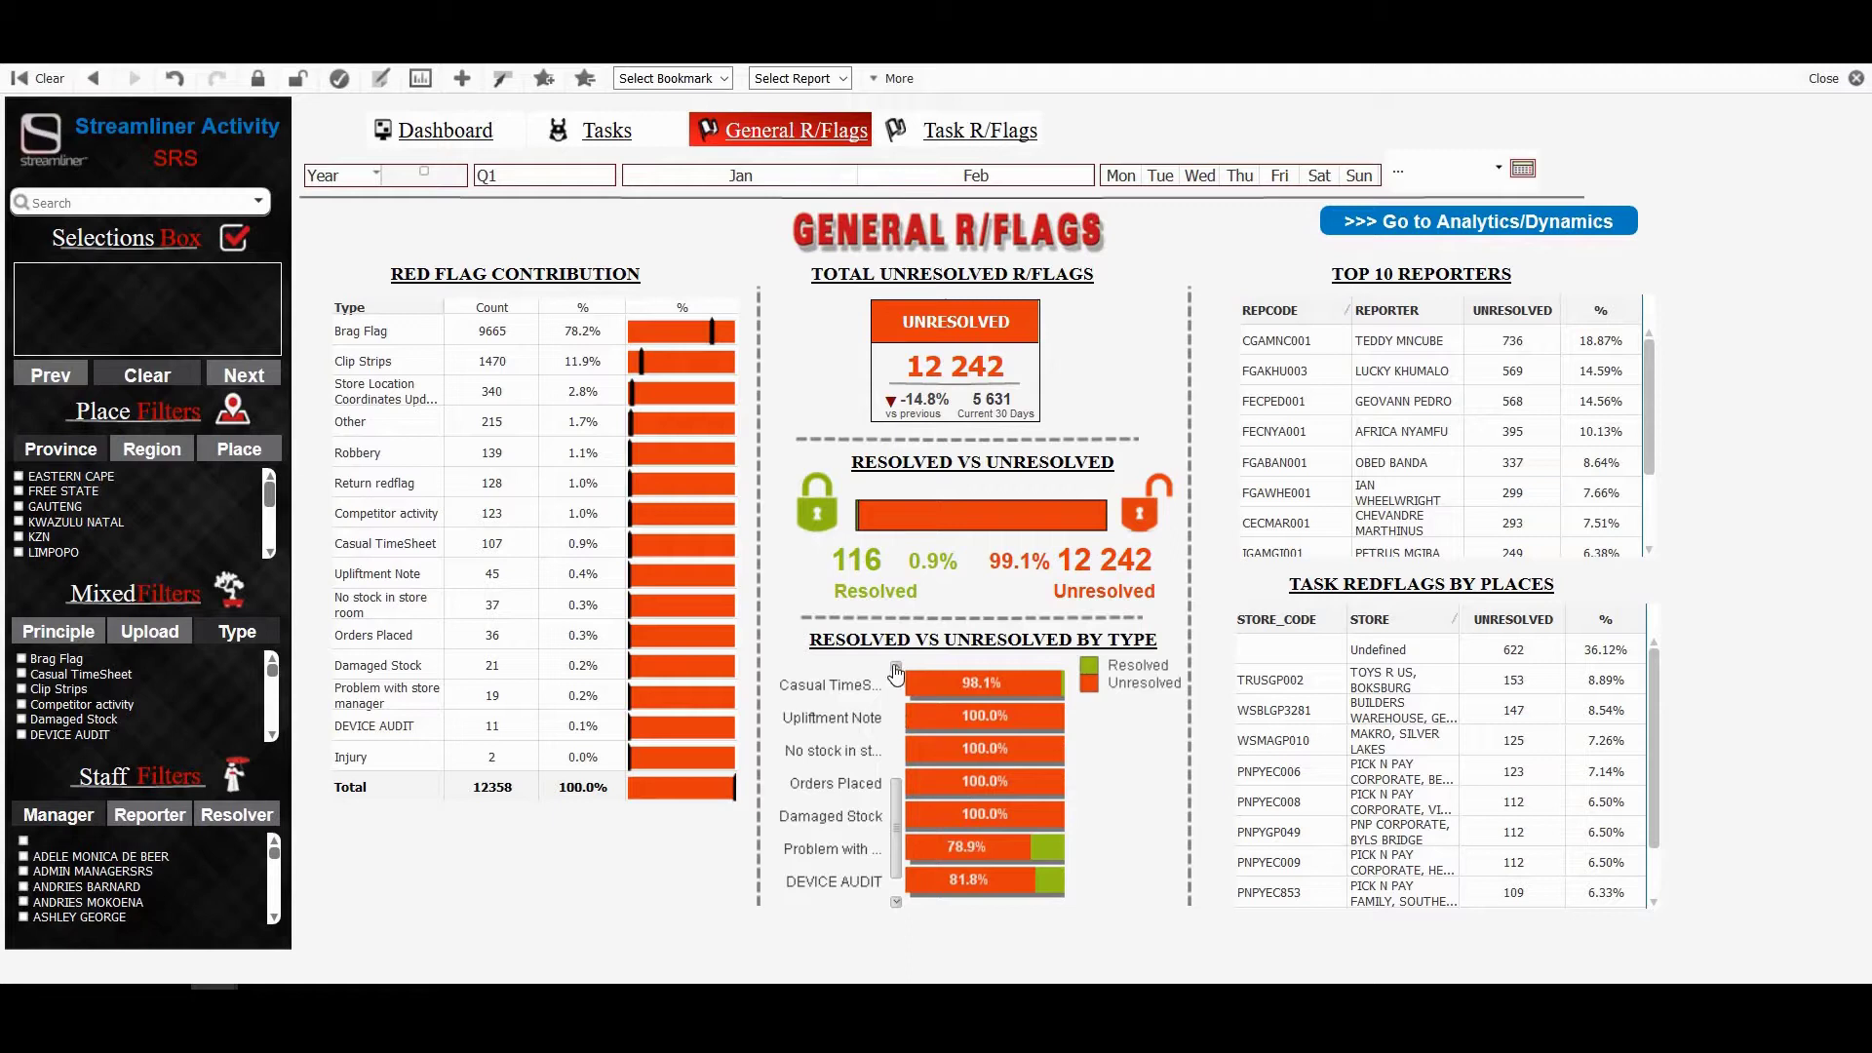
{"action": "scroll", "coordinate": [977, 770], "scroll_direction": "up", "scroll_amount": 3}
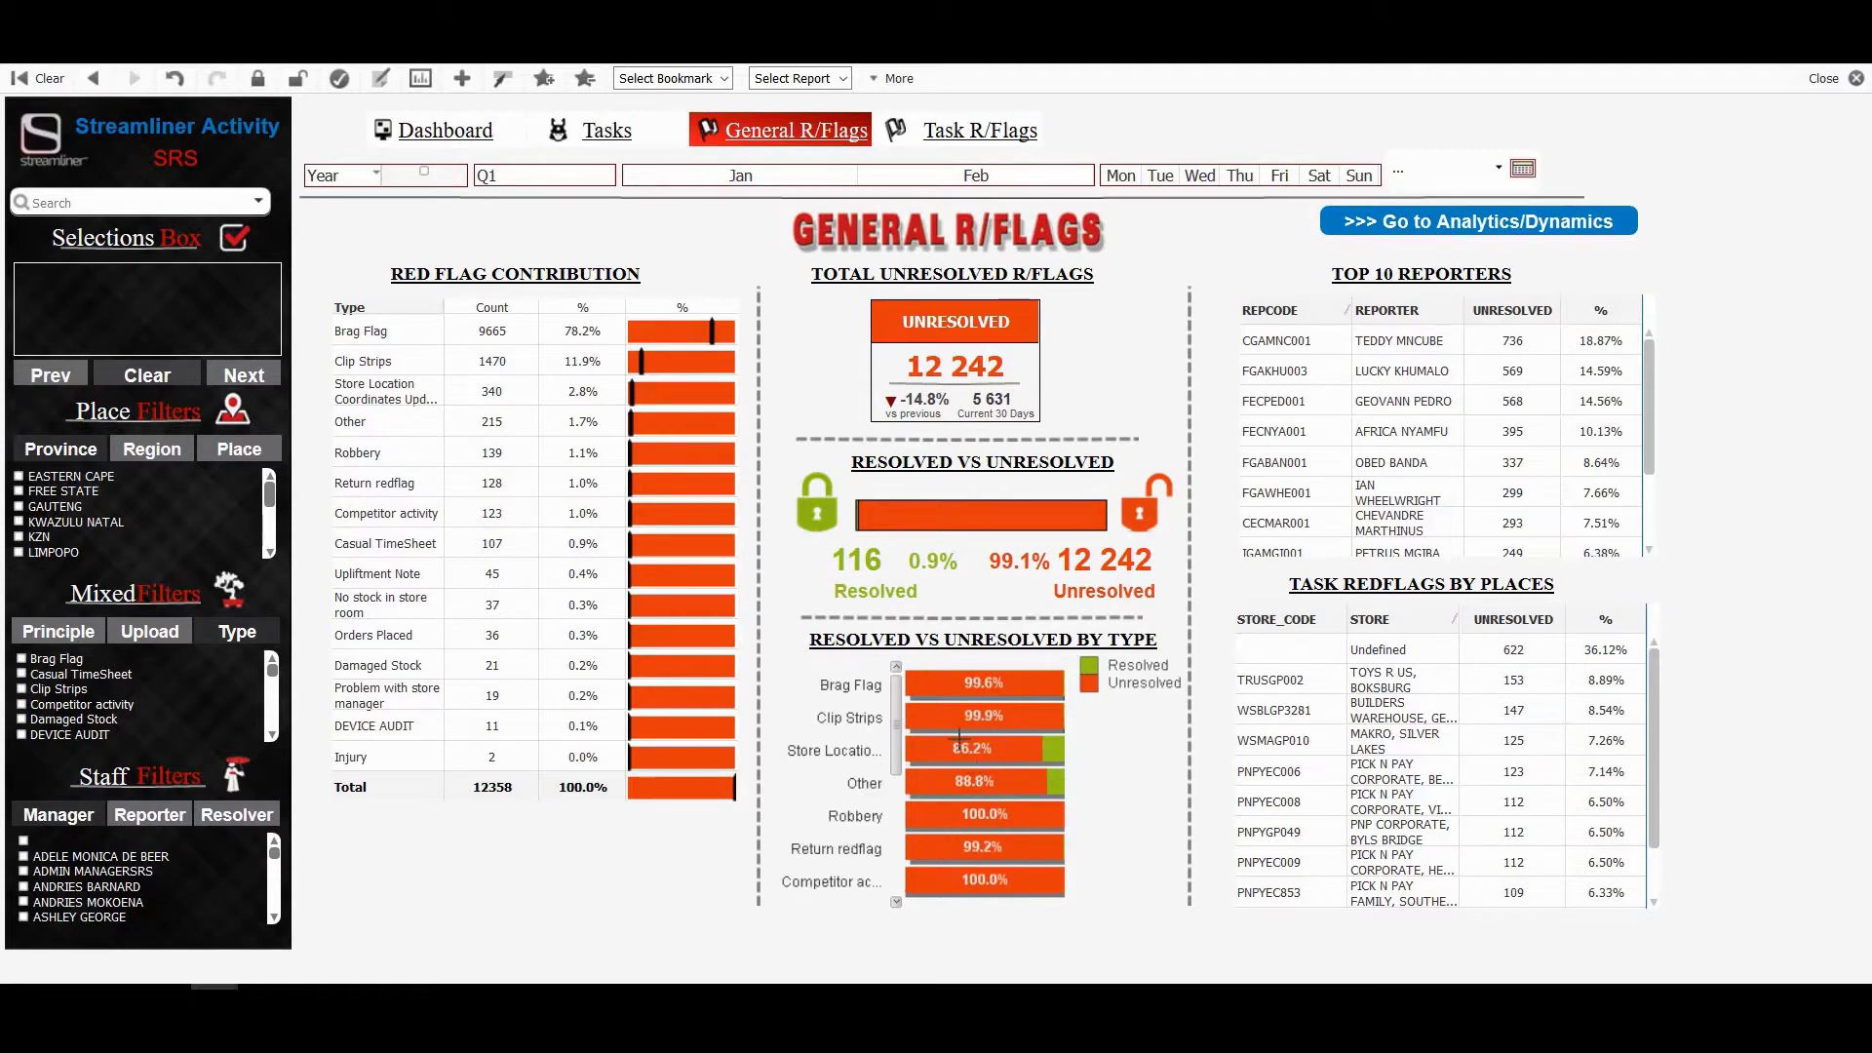
{"action": "mouse_move", "coordinate": [959, 736]}
Step: Open the red flag Analytics/Dynamics sheet and switch Total R/Flags Dynamics to a weekday bar chart
{"action": "left_click", "coordinate": [1459, 223]}
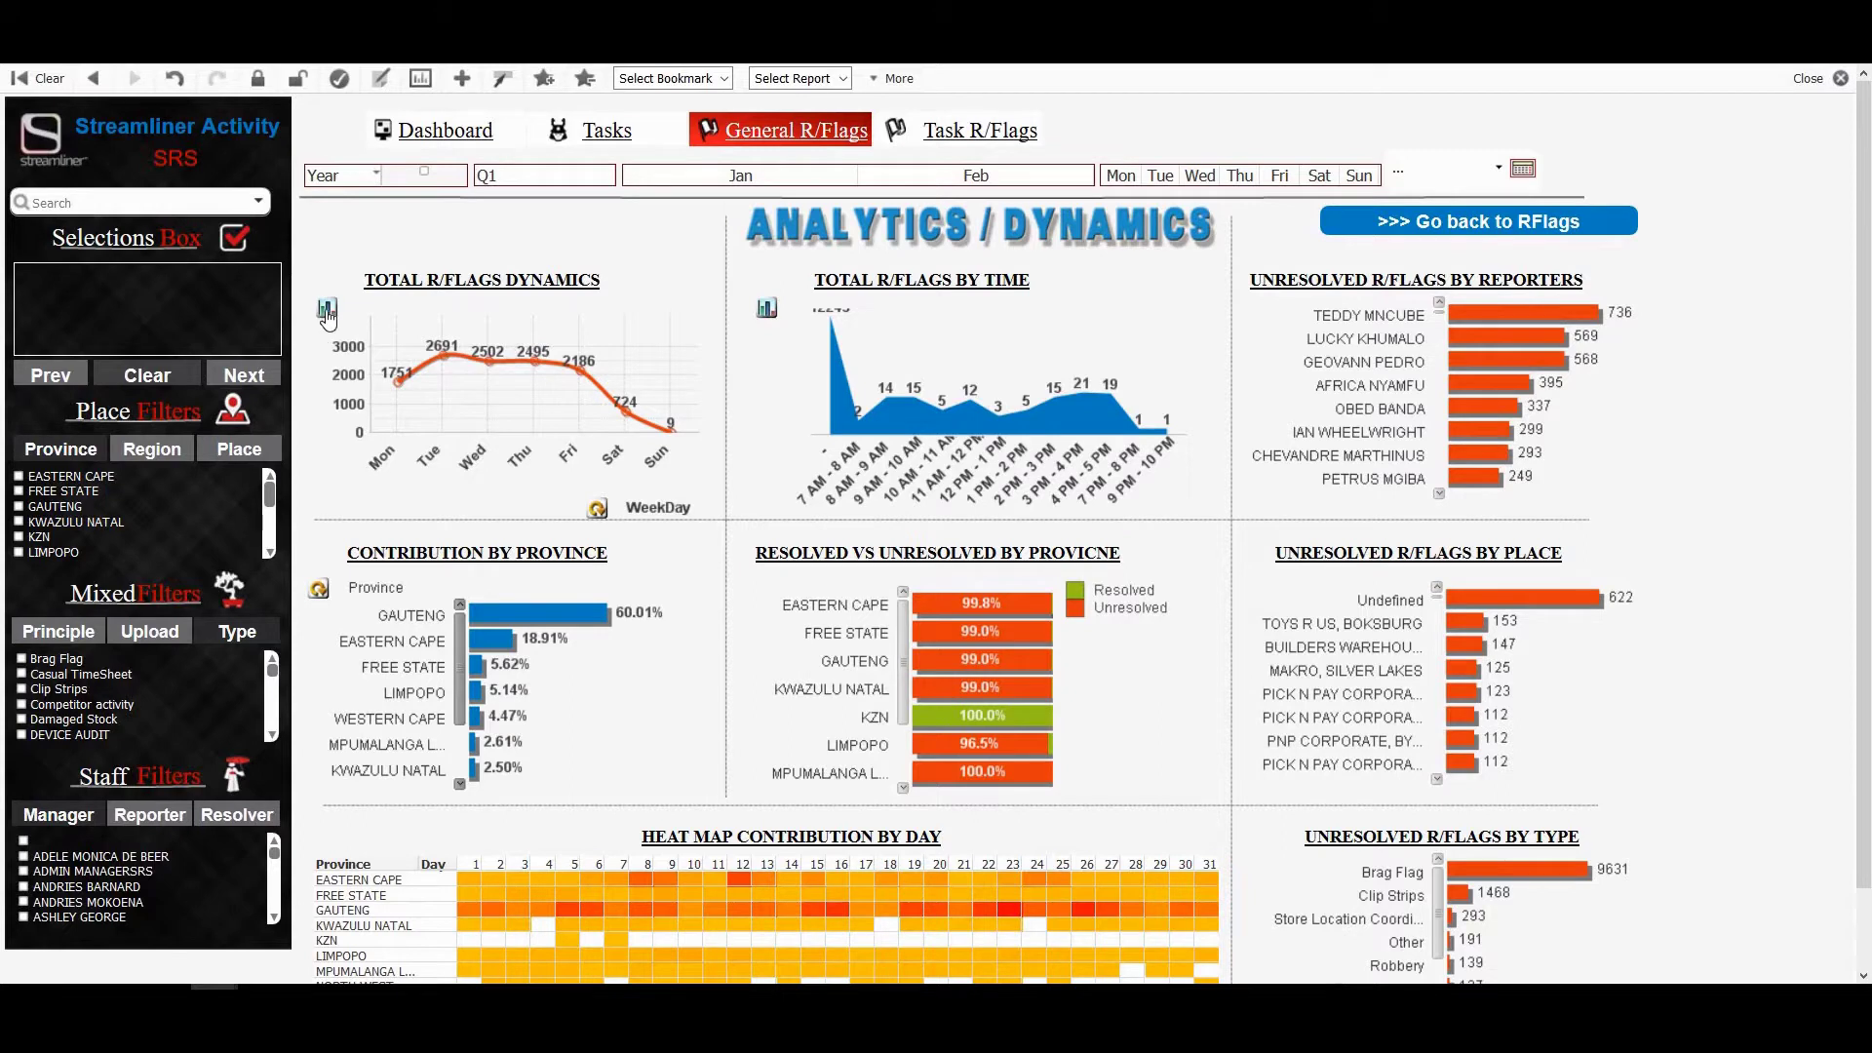
{"action": "left_click", "coordinate": [596, 508]}
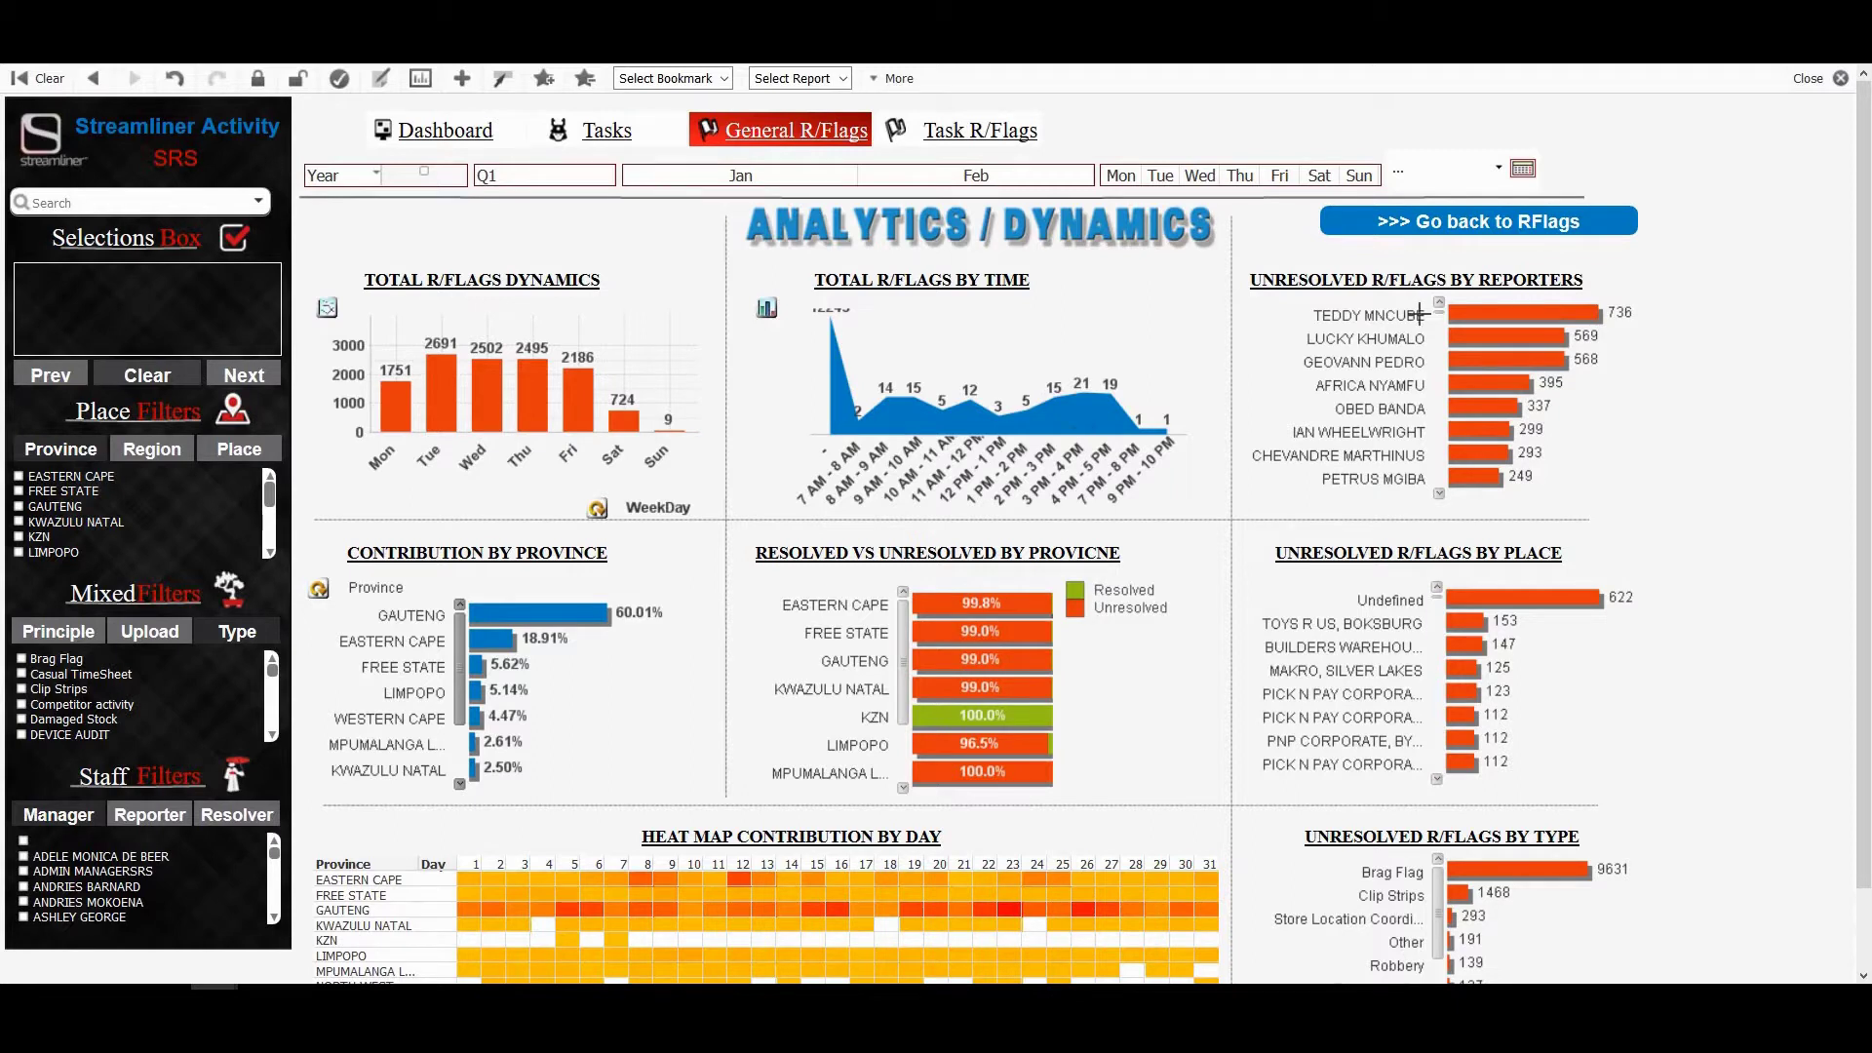
Step: Switch from the General R/Flags analytics to the Task R/Flags sheet
{"action": "left_click", "coordinate": [979, 141]}
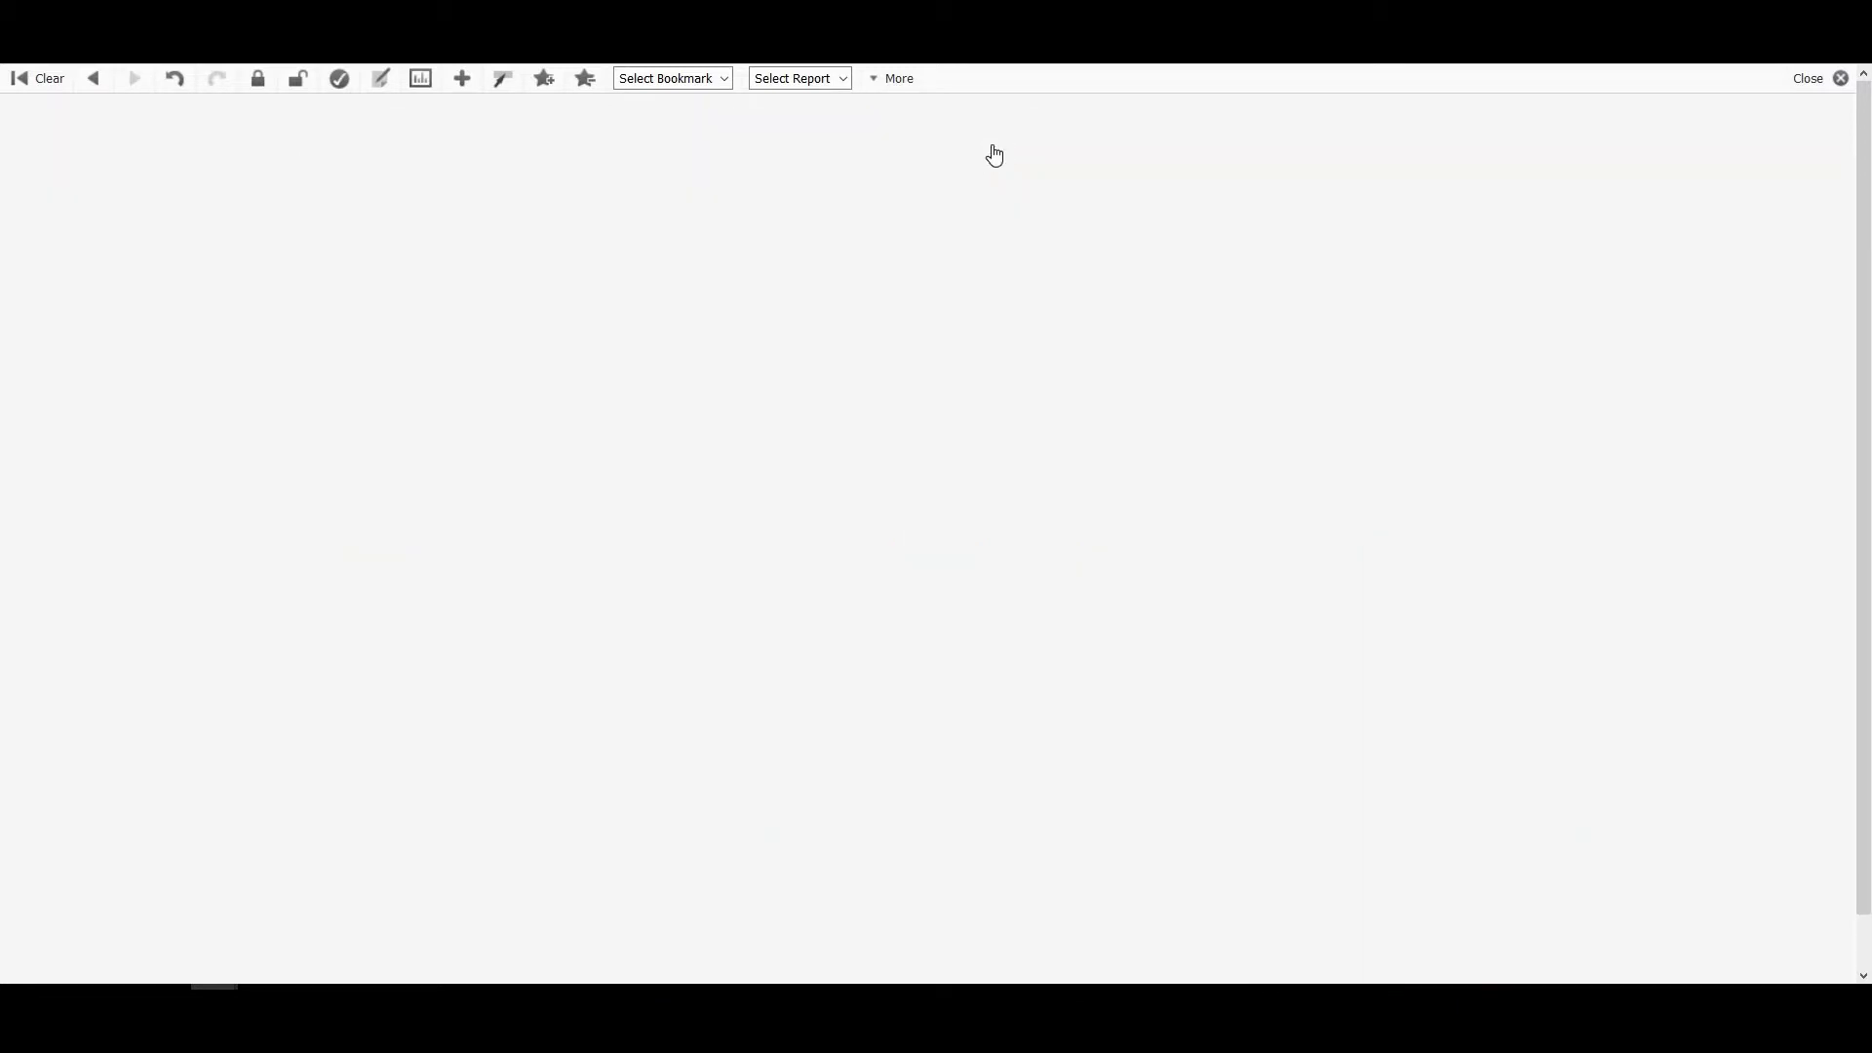